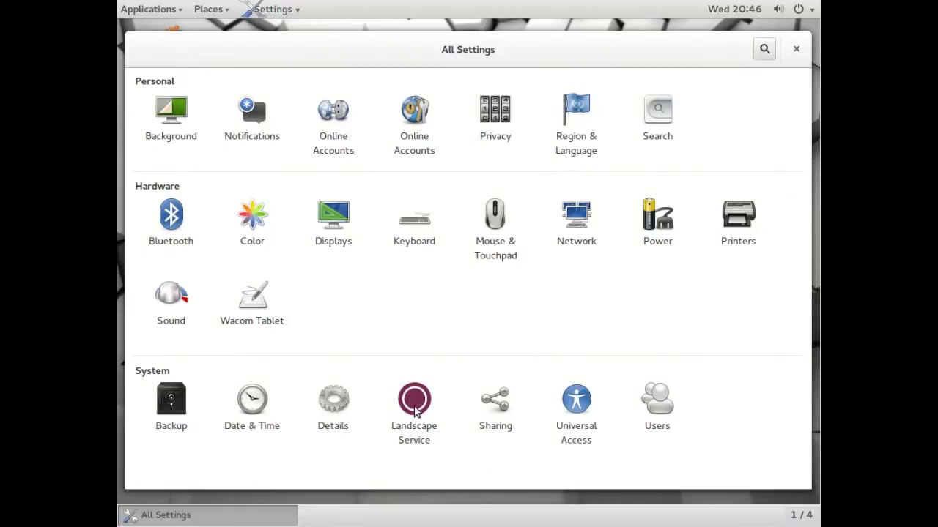
Review the system details overview and the privacy settings, returning to the full settings list after each.
{"action": "left_click", "coordinate": [336, 415]}
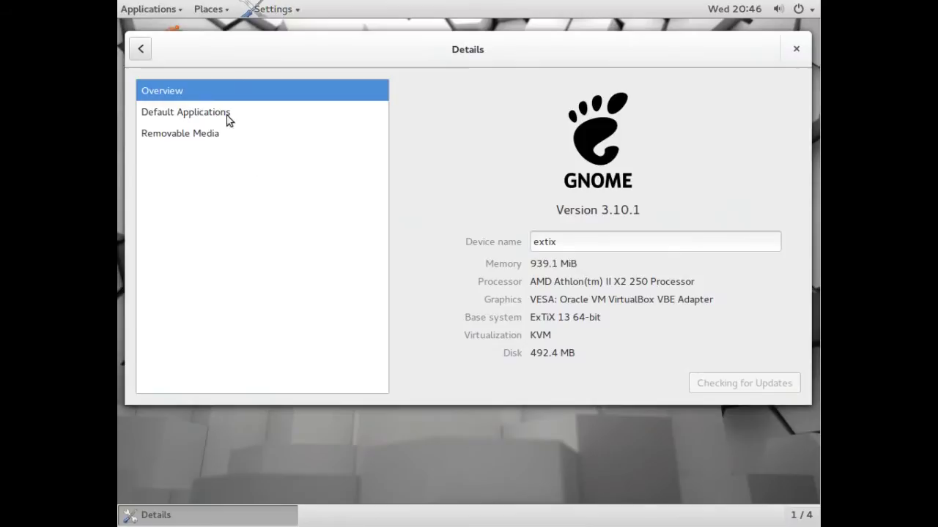
{"action": "left_click", "coordinate": [141, 49]}
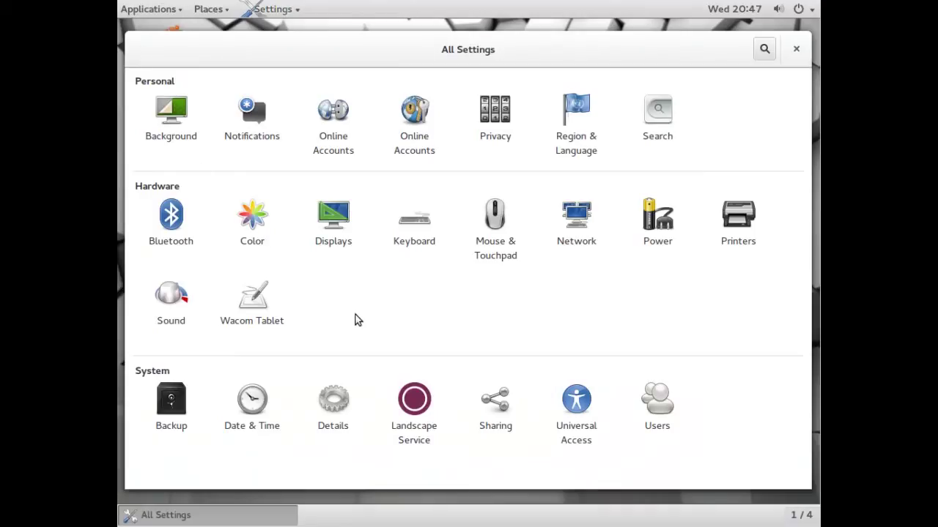
{"action": "left_click", "coordinate": [495, 109]}
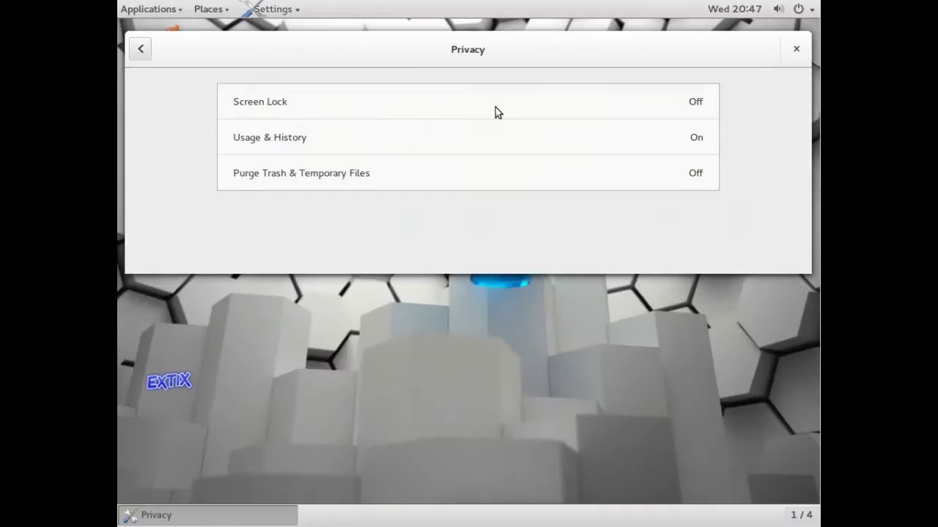
{"action": "left_click", "coordinate": [142, 50]}
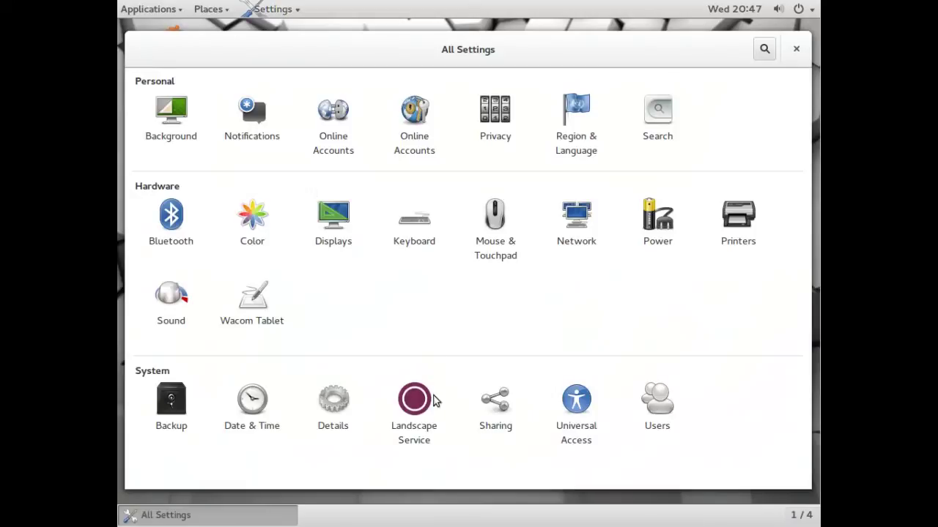
Open the Landscape Service entry, decline installing the Landscape client, and close the settings.
{"action": "left_click", "coordinate": [414, 408]}
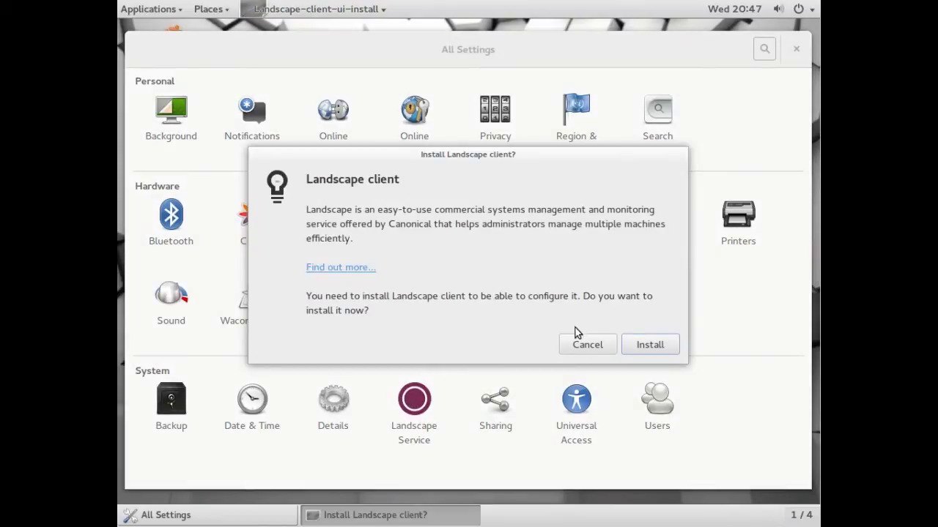
{"action": "left_click", "coordinate": [591, 345]}
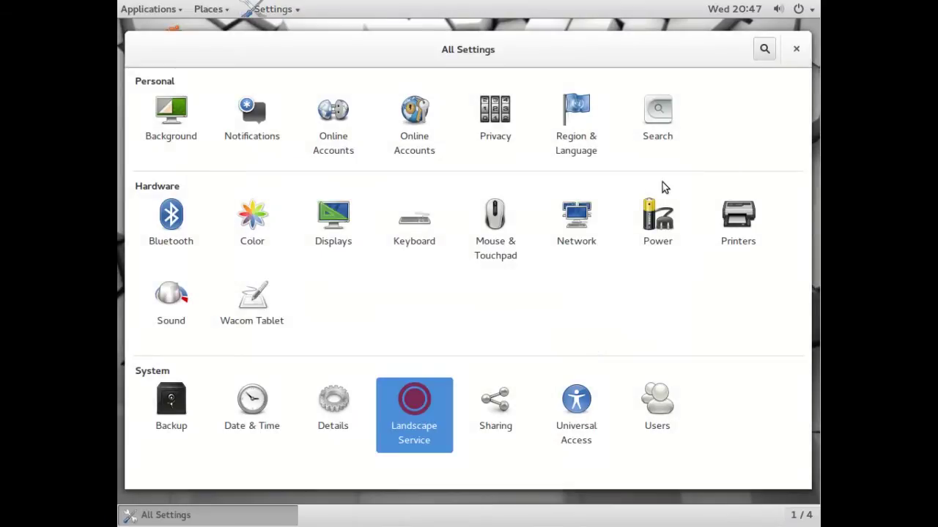
{"action": "left_click", "coordinate": [796, 48]}
Check the system status options and the desktop calendar, and dismiss them.
{"action": "left_click", "coordinate": [806, 9]}
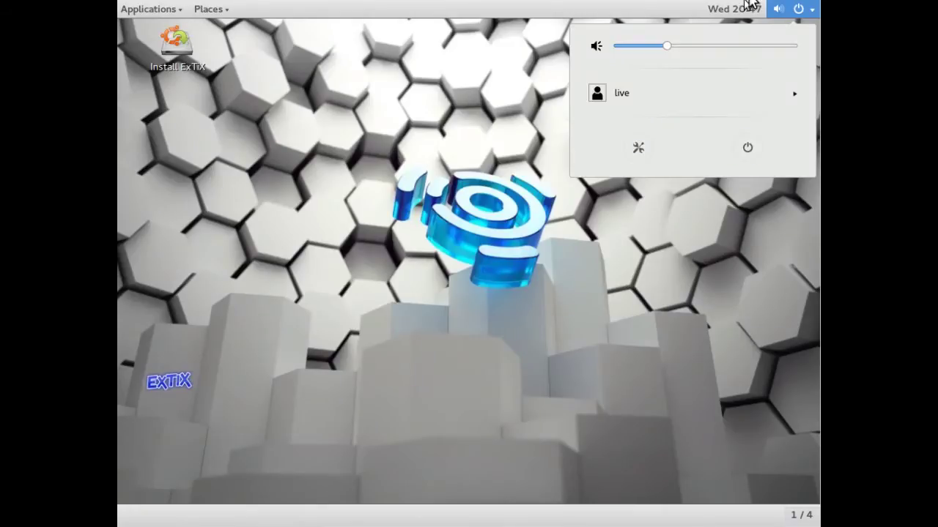
{"action": "mouse_move", "coordinate": [745, 8]}
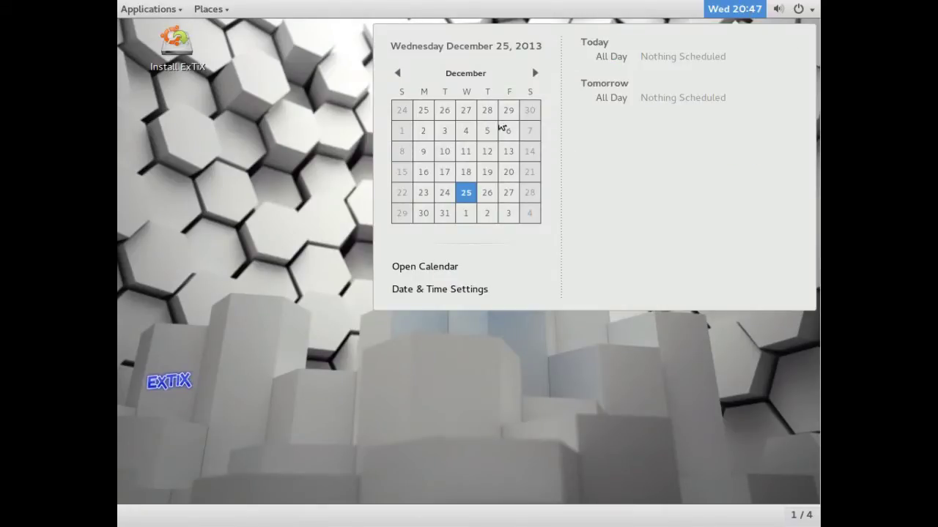
{"action": "left_click", "coordinate": [228, 157]}
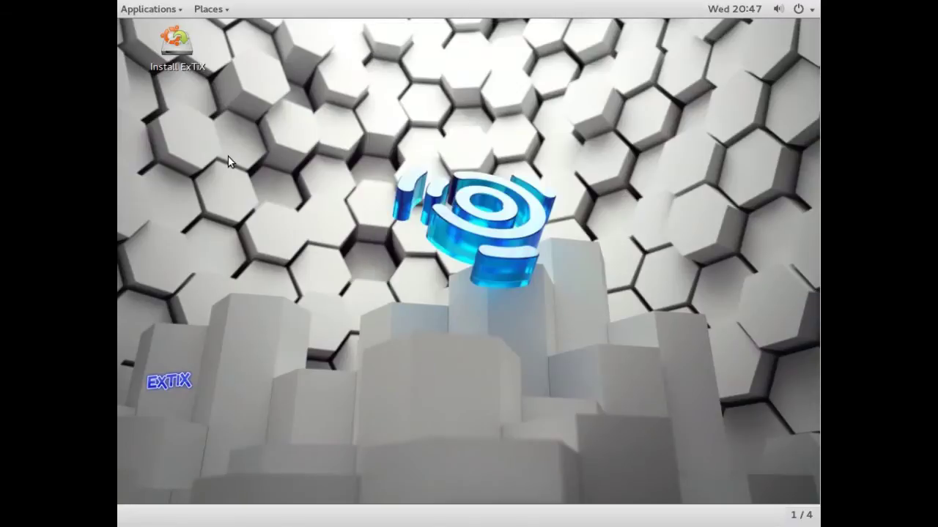
Examine the wallpapers and pictures offered for the desktop background, and close the settings without choosing one.
{"action": "right_click", "coordinate": [228, 157]}
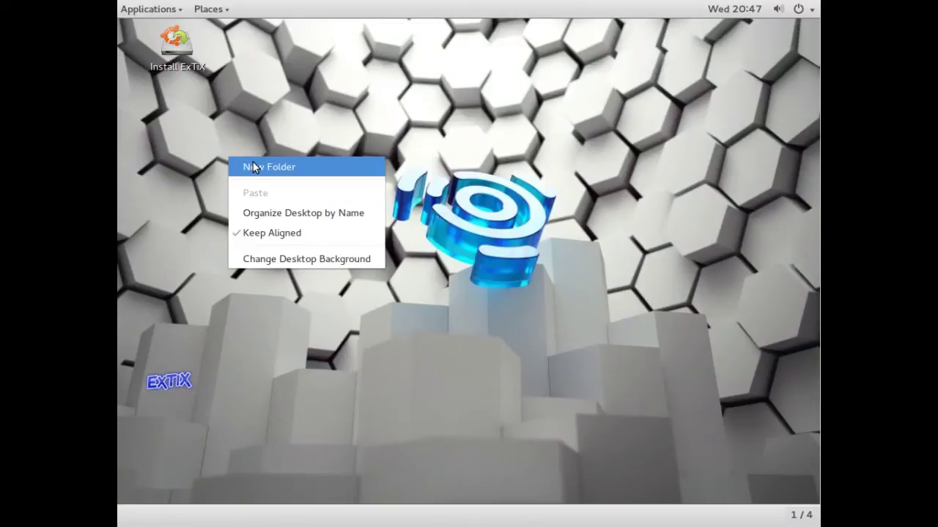
{"action": "left_click", "coordinate": [256, 259]}
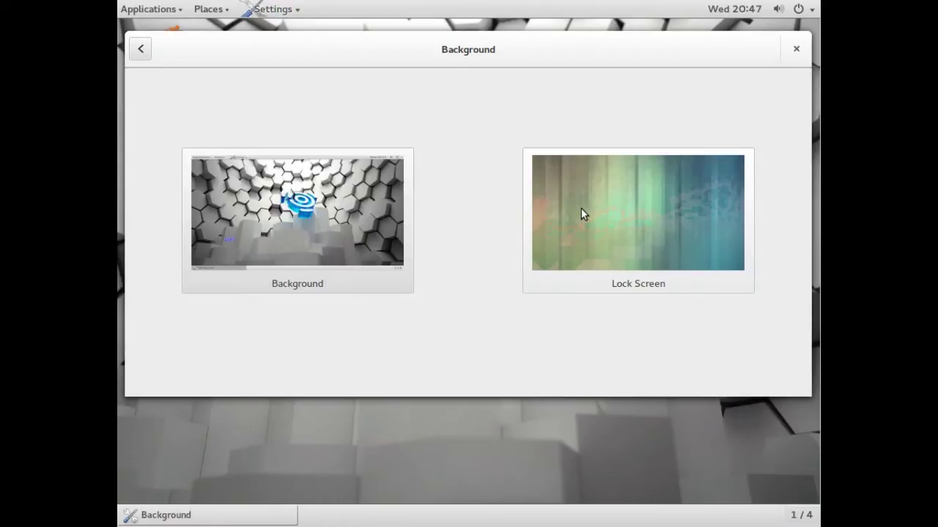
{"action": "left_click", "coordinate": [331, 212]}
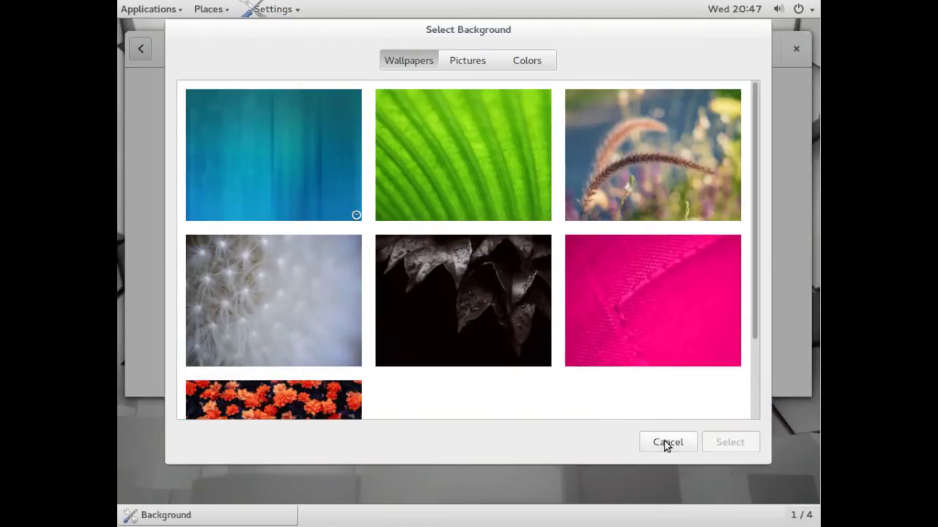
{"action": "left_click", "coordinate": [472, 60]}
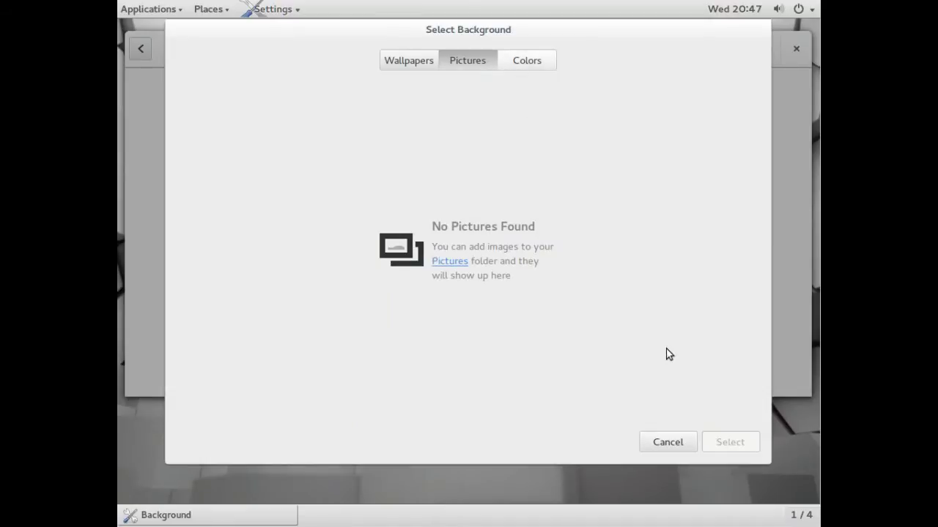
{"action": "left_click", "coordinate": [660, 444]}
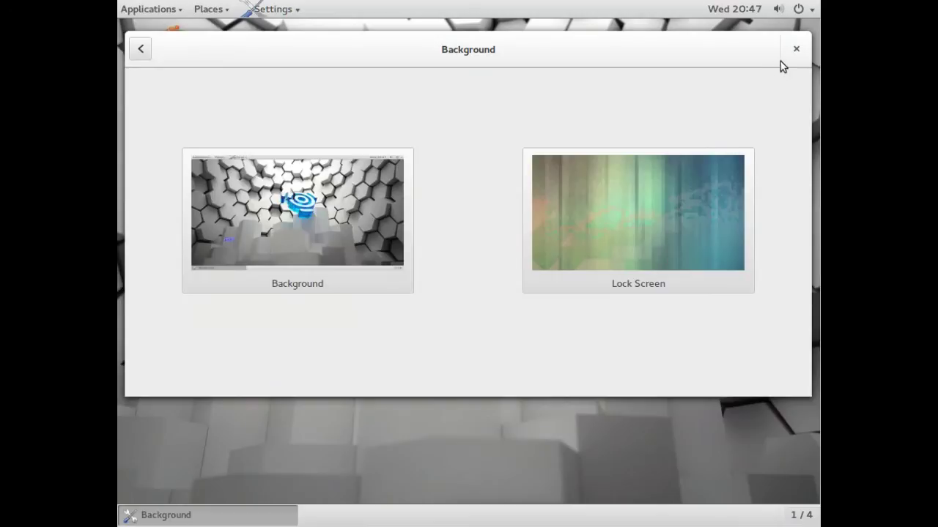
{"action": "key", "text": "ctrl+q"}
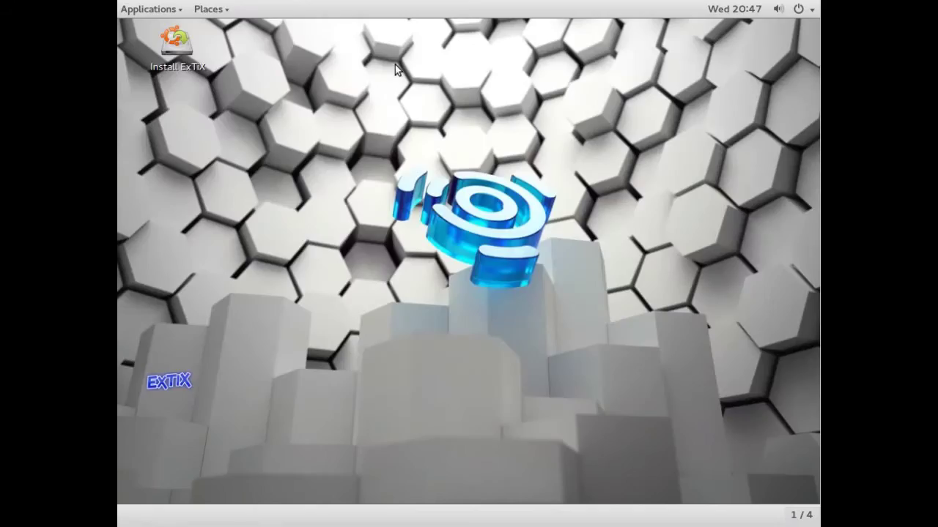
Open the Home folder and view its basic properties.
{"action": "left_click", "coordinate": [203, 11]}
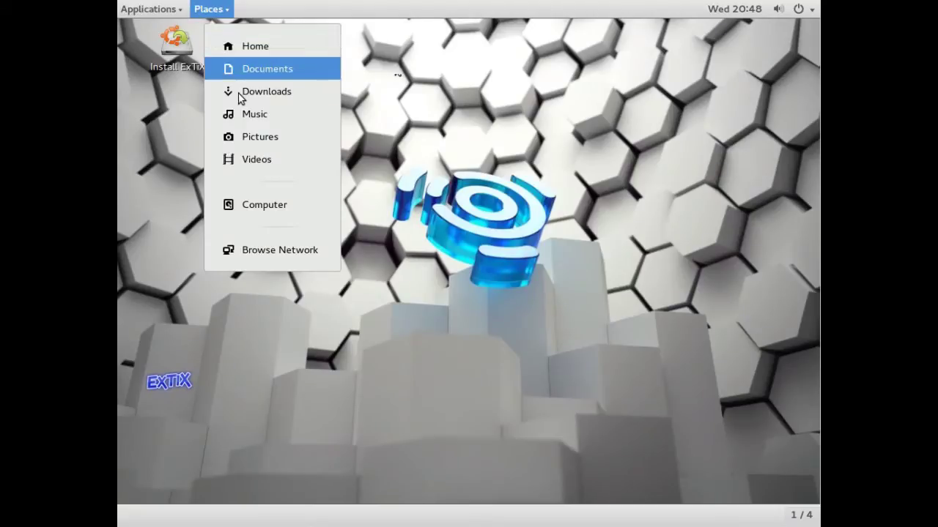
{"action": "left_click", "coordinate": [251, 45]}
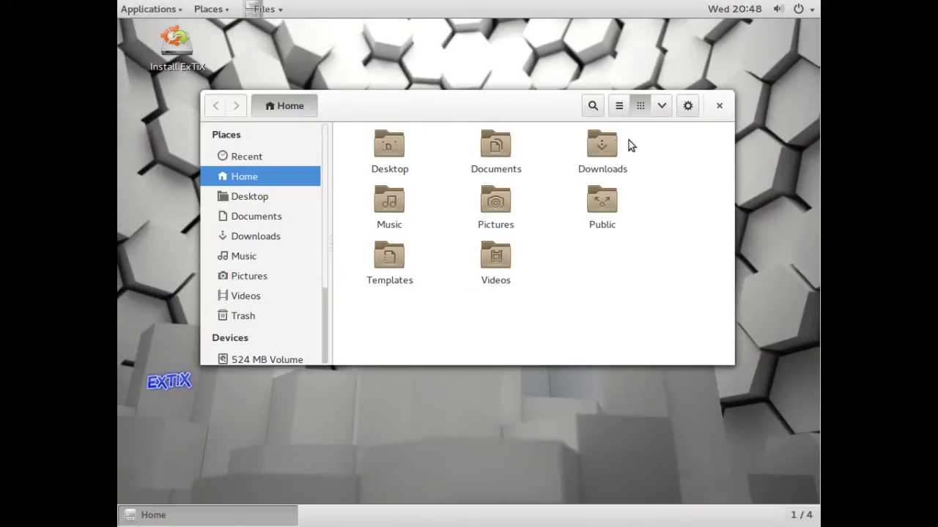
{"action": "left_click", "coordinate": [689, 107]}
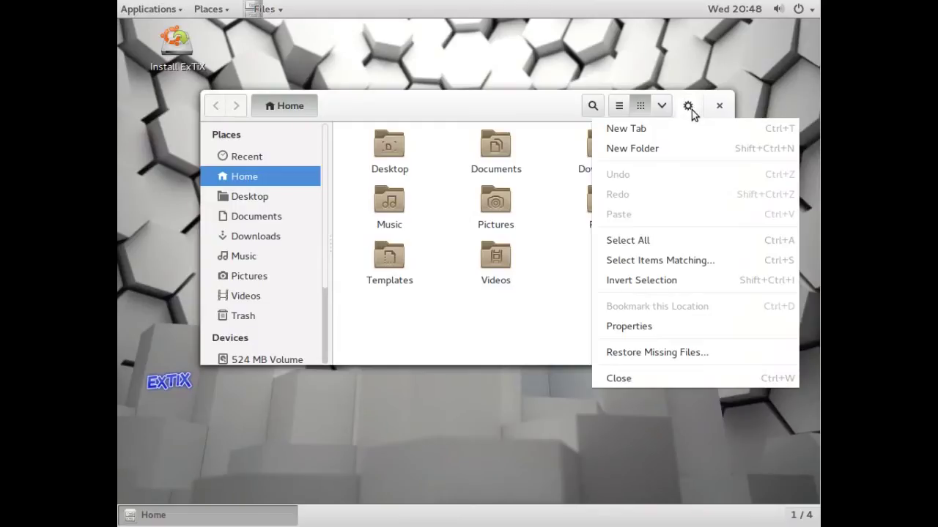
{"action": "left_click", "coordinate": [673, 328]}
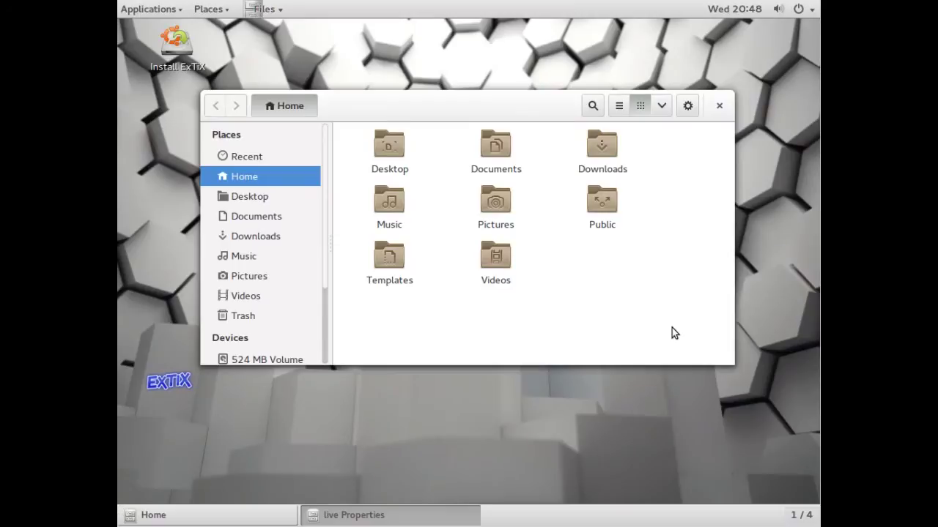
{"action": "left_click", "coordinate": [588, 408]}
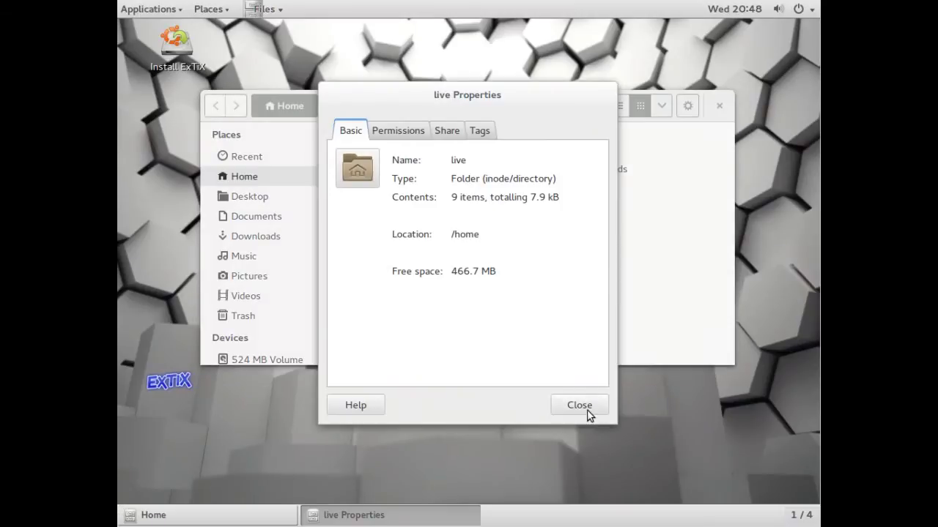
Check the available folder actions for Home and close the file manager window.
{"action": "left_click", "coordinate": [685, 106]}
{"action": "key", "text": "Down"}
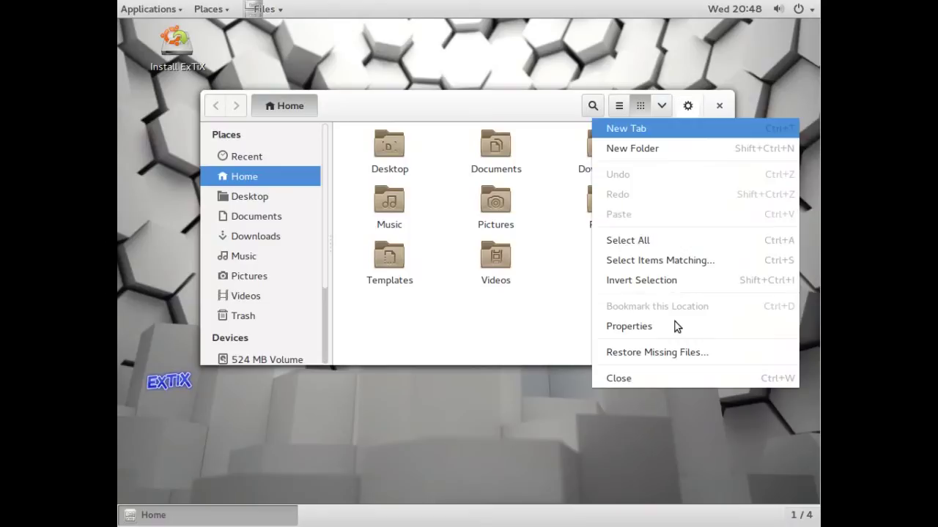
{"action": "left_click", "coordinate": [655, 379]}
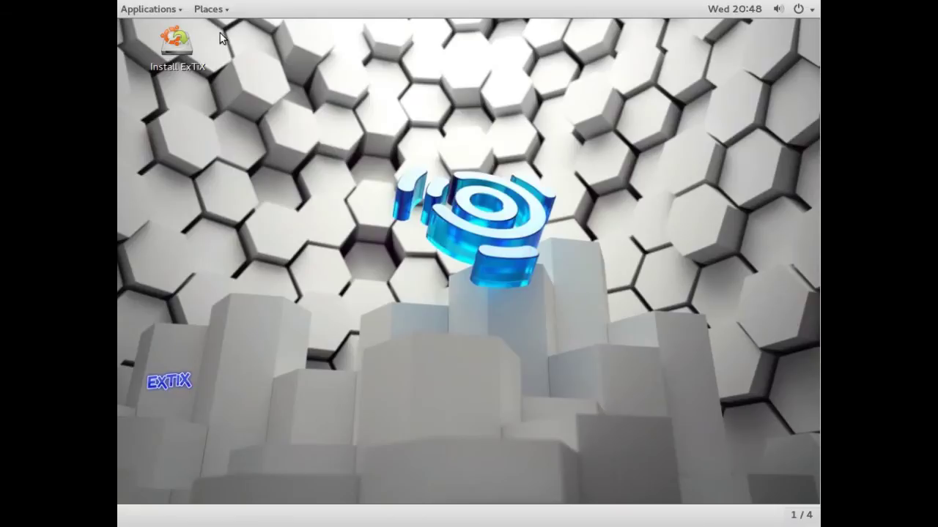
Browse the Accessories, Games, Graphics and Internet applications, and launch Remmina.
{"action": "left_click", "coordinate": [171, 10]}
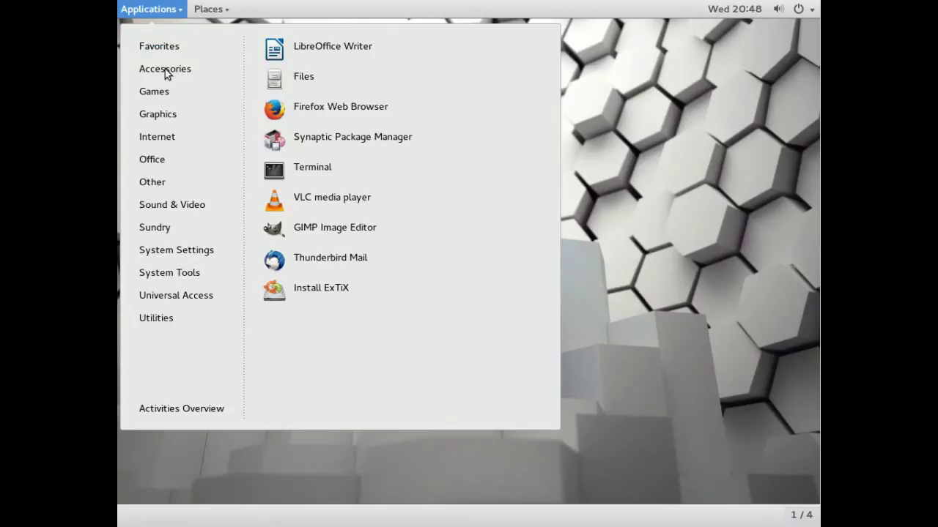
{"action": "mouse_move", "coordinate": [165, 72]}
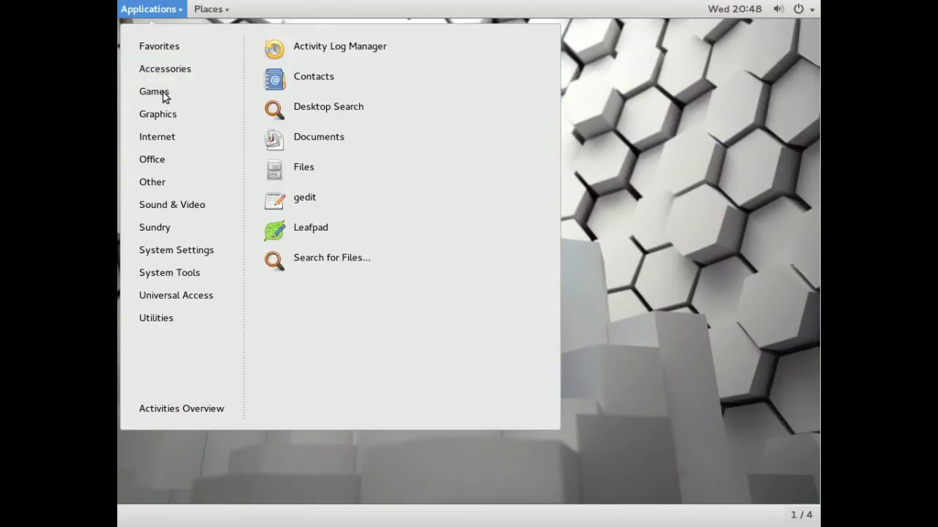
{"action": "left_click", "coordinate": [156, 95]}
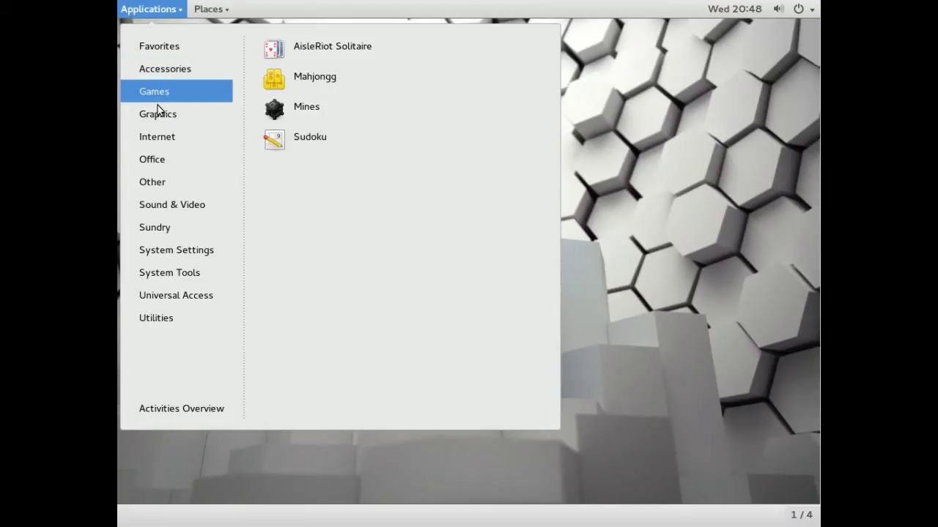
{"action": "mouse_move", "coordinate": [159, 115]}
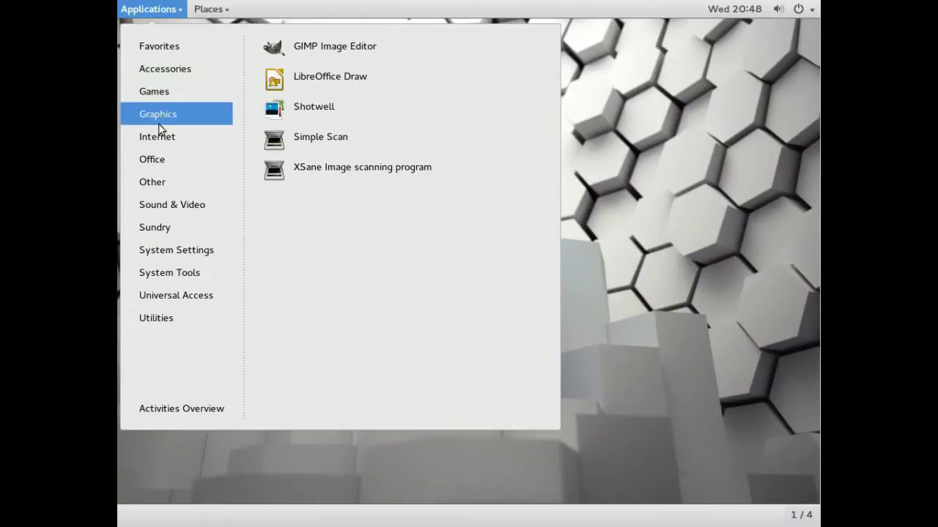
{"action": "mouse_move", "coordinate": [158, 140]}
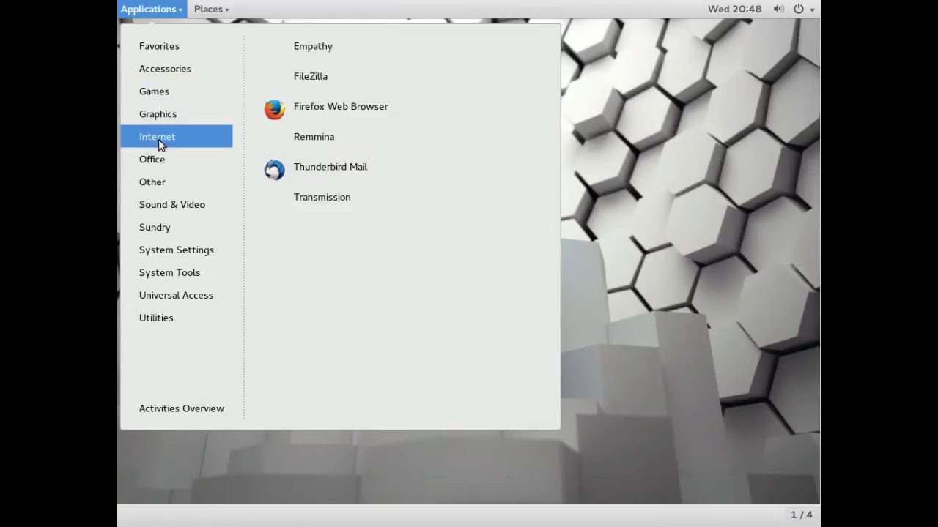
{"action": "left_click", "coordinate": [283, 136]}
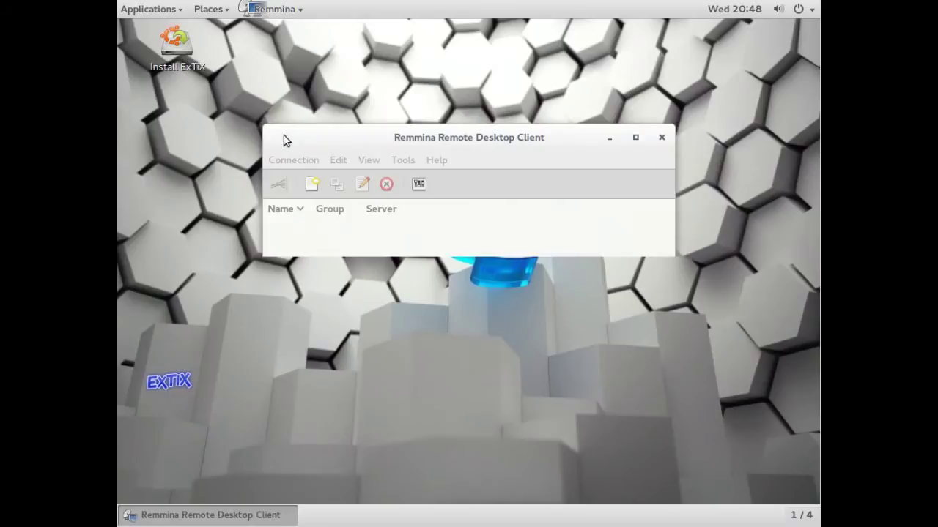
View Remmina's About information and dismiss it.
{"action": "left_click", "coordinate": [435, 163]}
{"action": "left_click", "coordinate": [445, 248]}
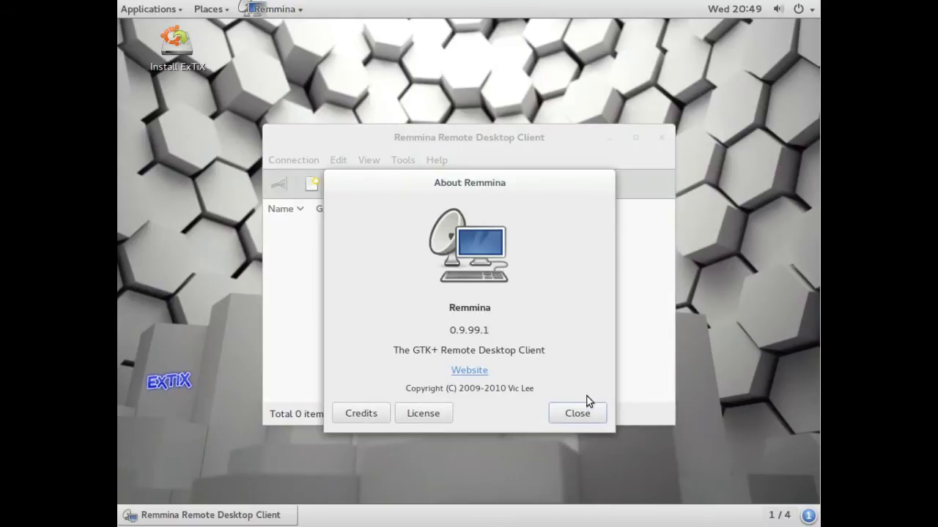
{"action": "left_click", "coordinate": [577, 414]}
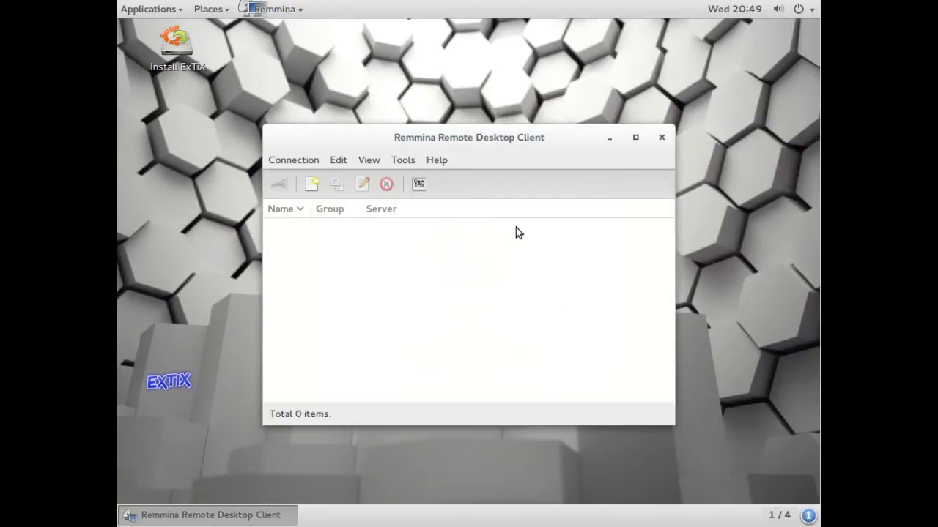
Examine Remmina's connection and view commands, and close the program.
{"action": "left_click", "coordinate": [294, 160]}
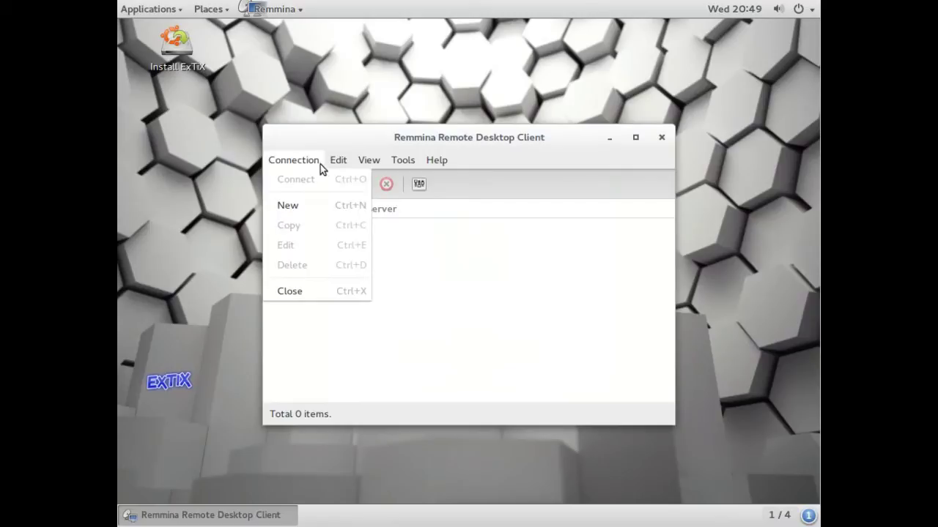
{"action": "left_click", "coordinate": [315, 164]}
{"action": "left_click", "coordinate": [368, 162]}
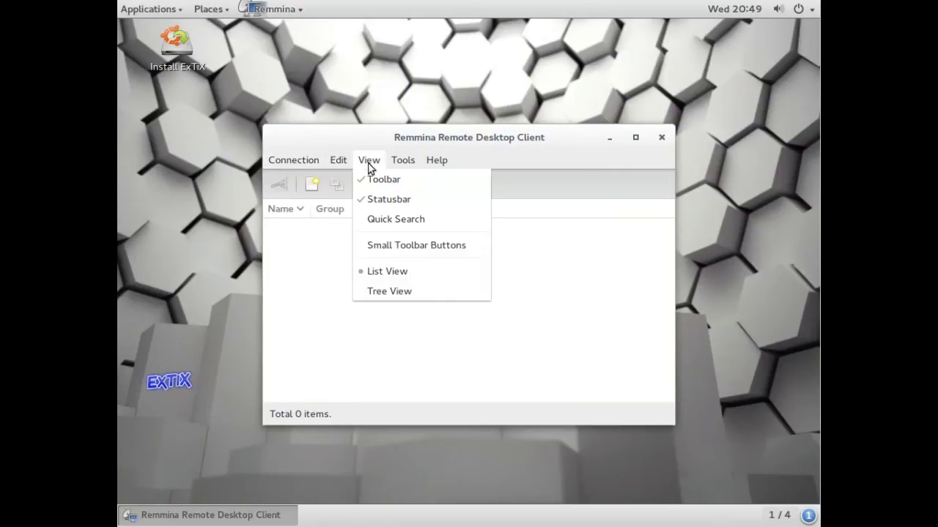
{"action": "left_click", "coordinate": [386, 165]}
{"action": "left_click", "coordinate": [397, 166]}
{"action": "left_click", "coordinate": [303, 161]}
{"action": "left_click", "coordinate": [302, 160]}
{"action": "left_click", "coordinate": [316, 293]}
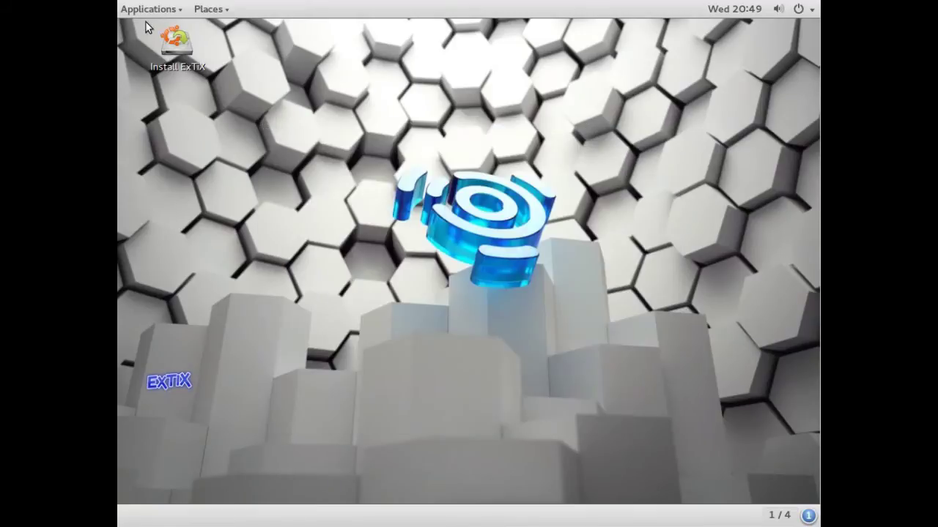
Browse the Internet, Office and Other application categories, going through the full list under Other.
{"action": "left_click", "coordinate": [146, 10]}
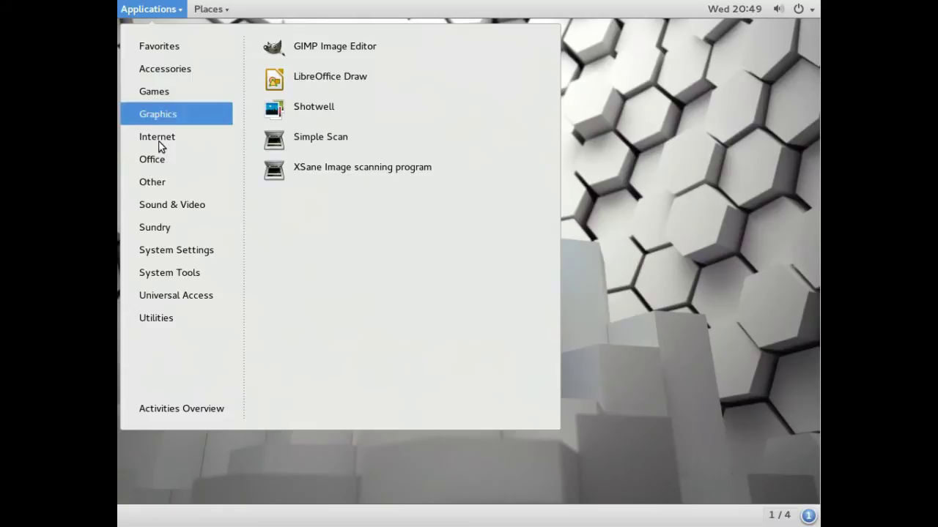
{"action": "mouse_move", "coordinate": [161, 146]}
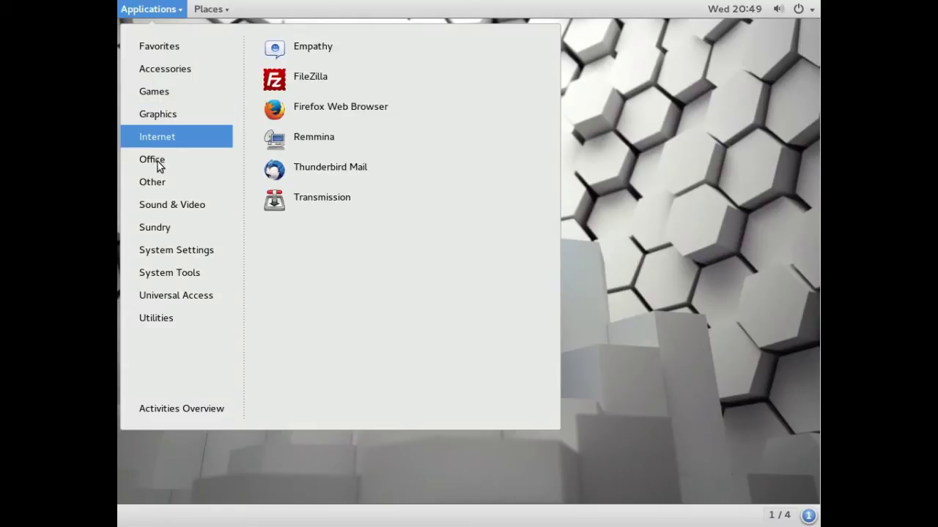
{"action": "mouse_move", "coordinate": [157, 166]}
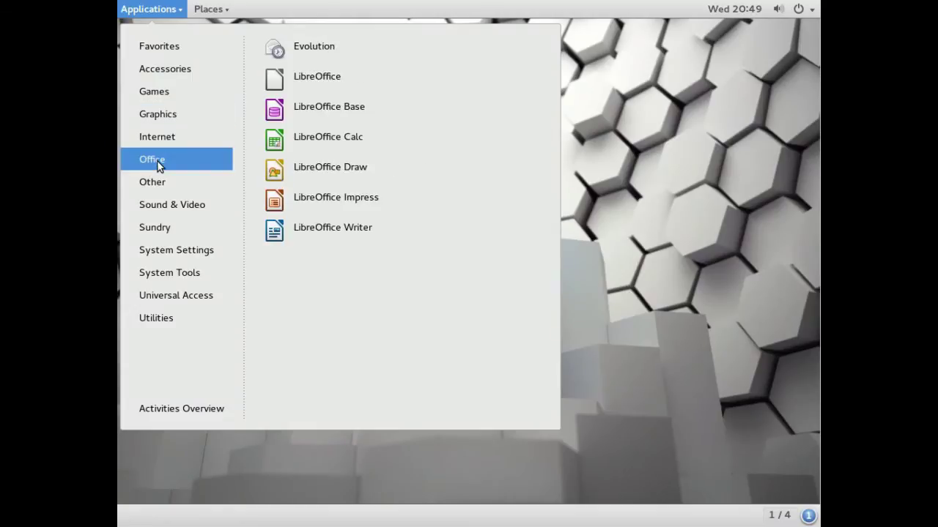
{"action": "mouse_move", "coordinate": [158, 182]}
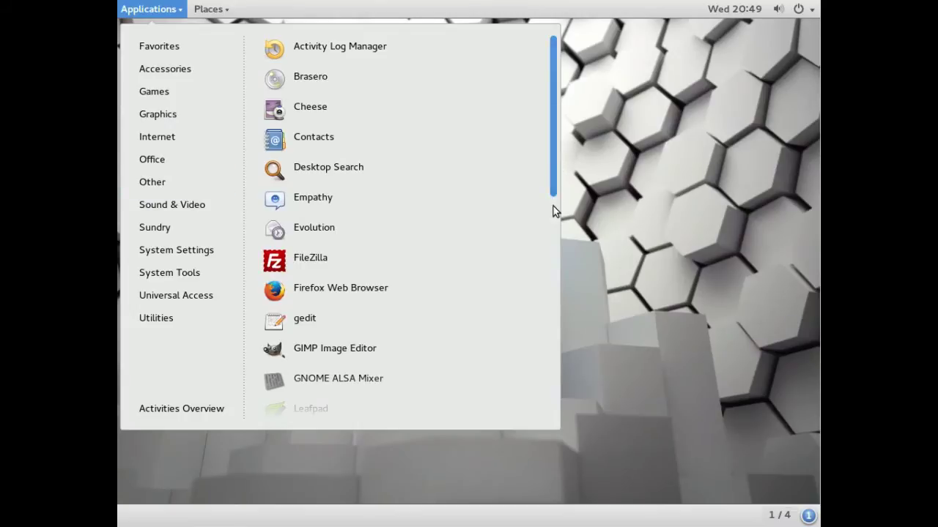
{"action": "scroll", "coordinate": [553, 206], "scroll_direction": "down", "scroll_amount": 3}
{"action": "scroll", "coordinate": [546, 227], "scroll_direction": "down", "scroll_amount": 3}
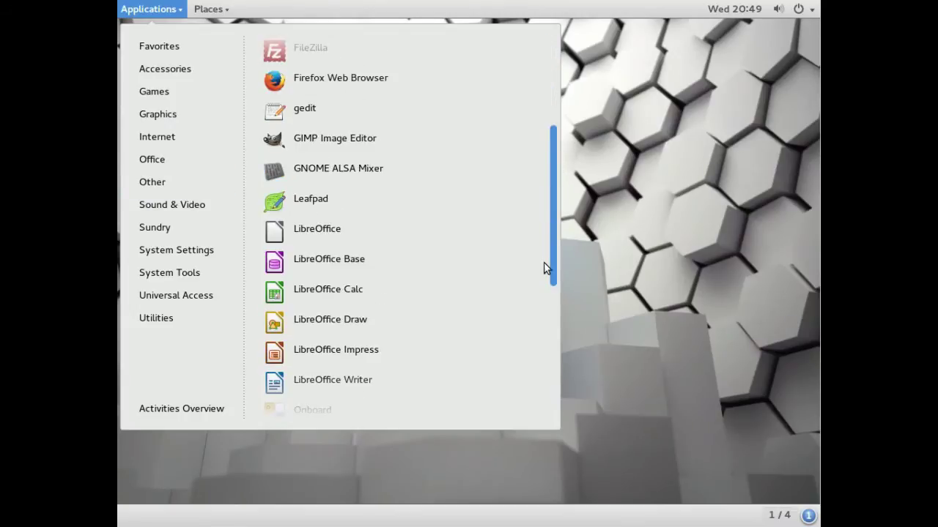
{"action": "scroll", "coordinate": [545, 268], "scroll_direction": "down", "scroll_amount": 1}
{"action": "scroll", "coordinate": [548, 324], "scroll_direction": "down", "scroll_amount": 4}
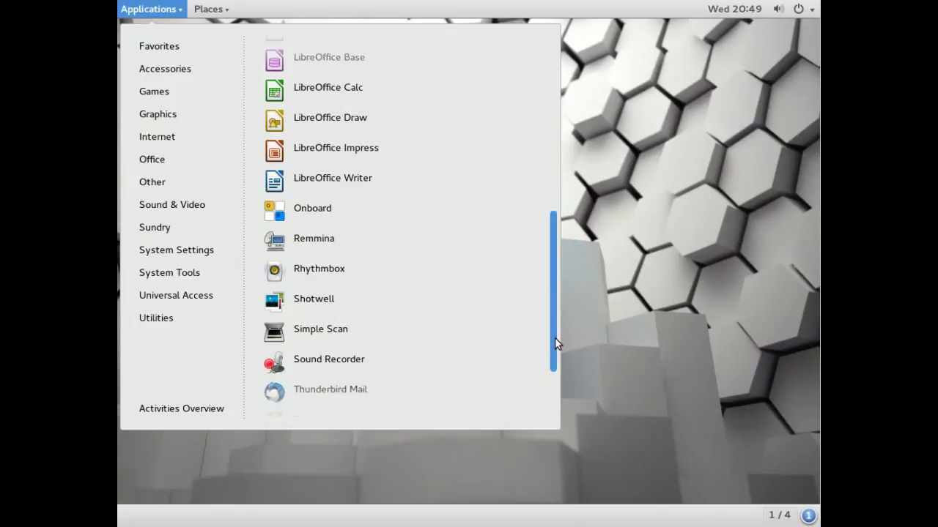
{"action": "scroll", "coordinate": [555, 369], "scroll_direction": "down", "scroll_amount": 3}
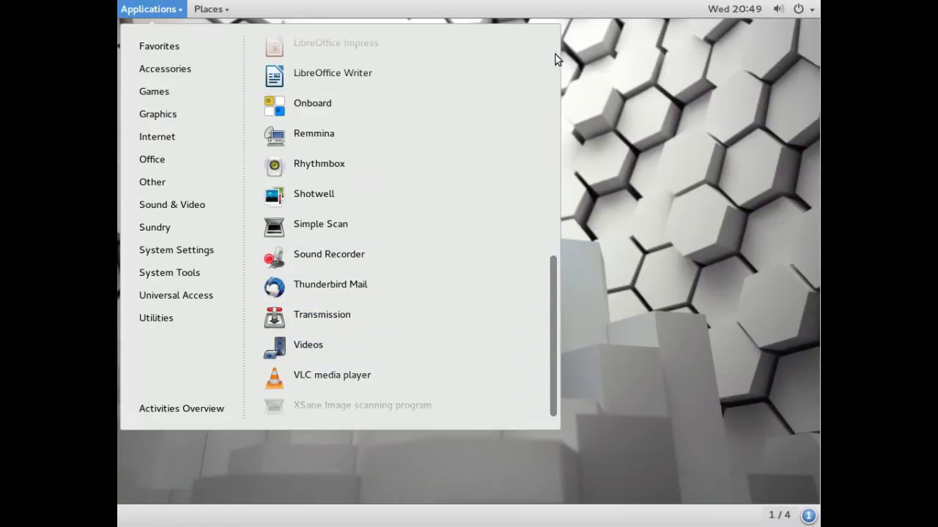
{"action": "scroll", "coordinate": [555, 57], "scroll_direction": "up", "scroll_amount": 9}
{"action": "scroll", "coordinate": [555, 57], "scroll_direction": "up", "scroll_amount": 5}
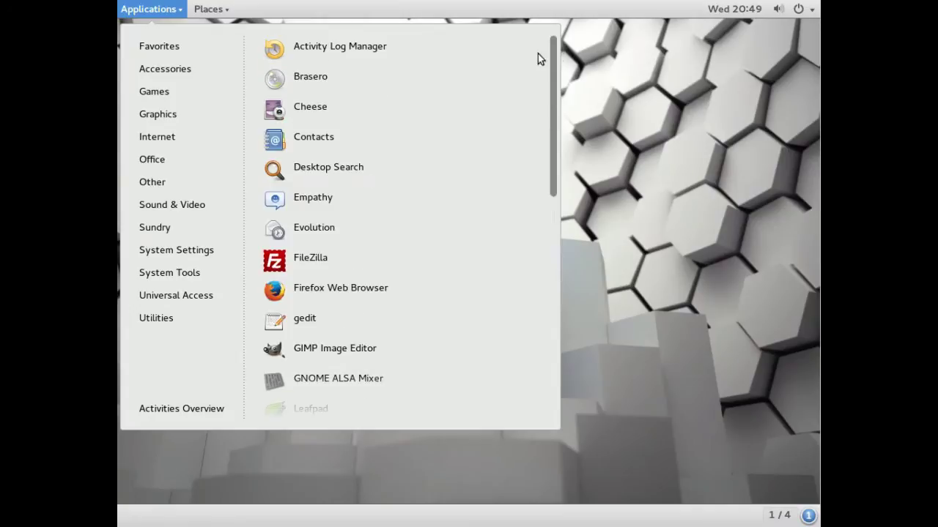
Launch Activity Log Manager, view its Files & Applications and Diagnostics settings, and close it.
{"action": "left_click", "coordinate": [382, 47]}
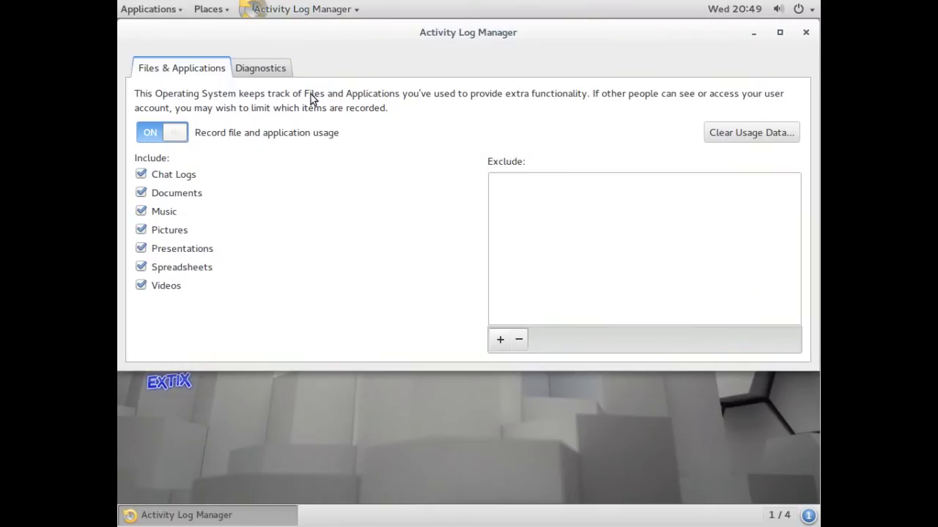
{"action": "left_click", "coordinate": [272, 73]}
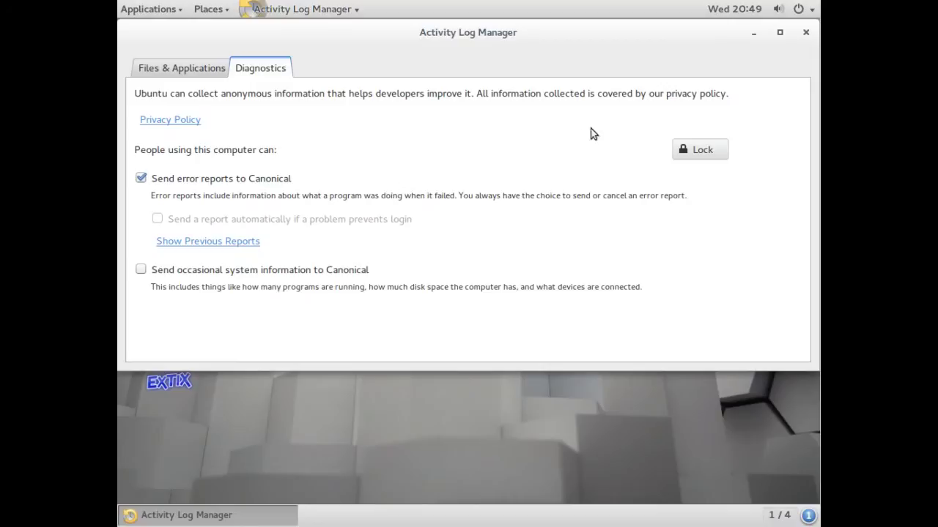
{"action": "left_click", "coordinate": [805, 32]}
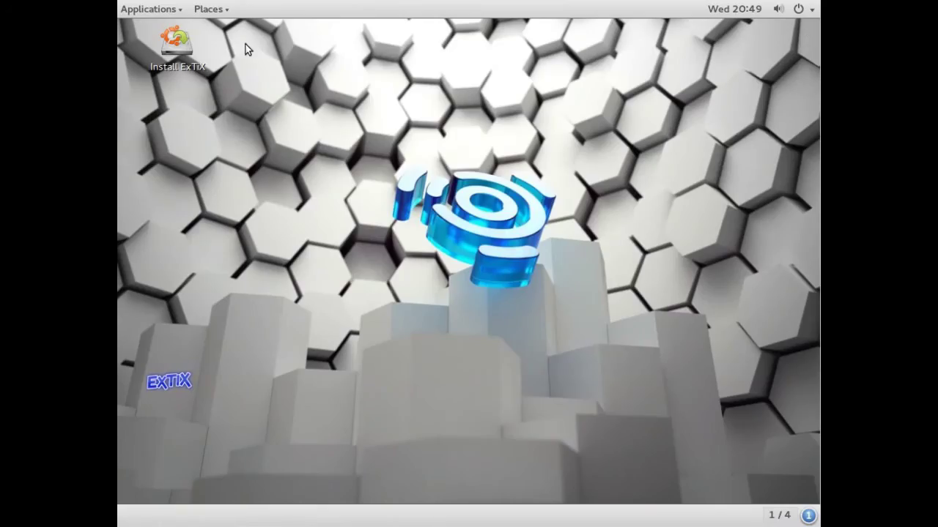
Browse the Sound & Video applications, view the channel controls in GNOME ALSA Mixer, and close it.
{"action": "left_click", "coordinate": [169, 10]}
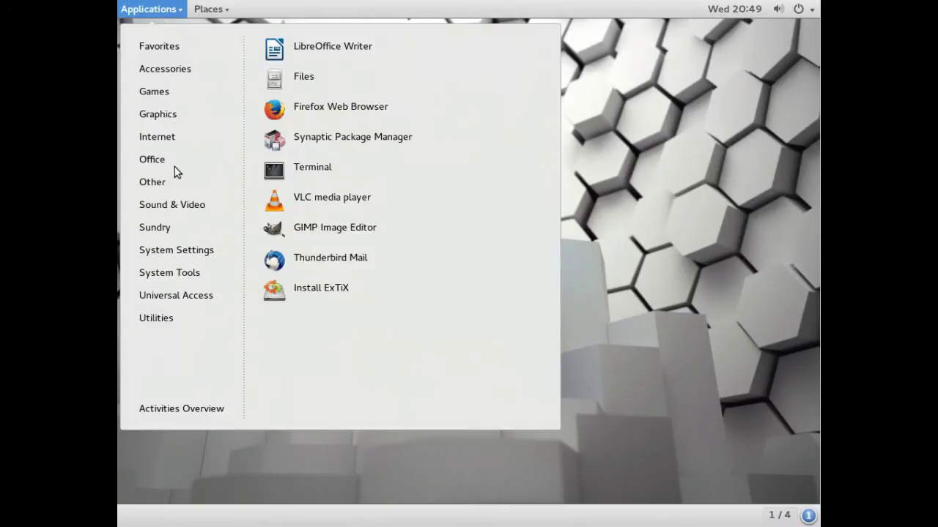
{"action": "mouse_move", "coordinate": [177, 207]}
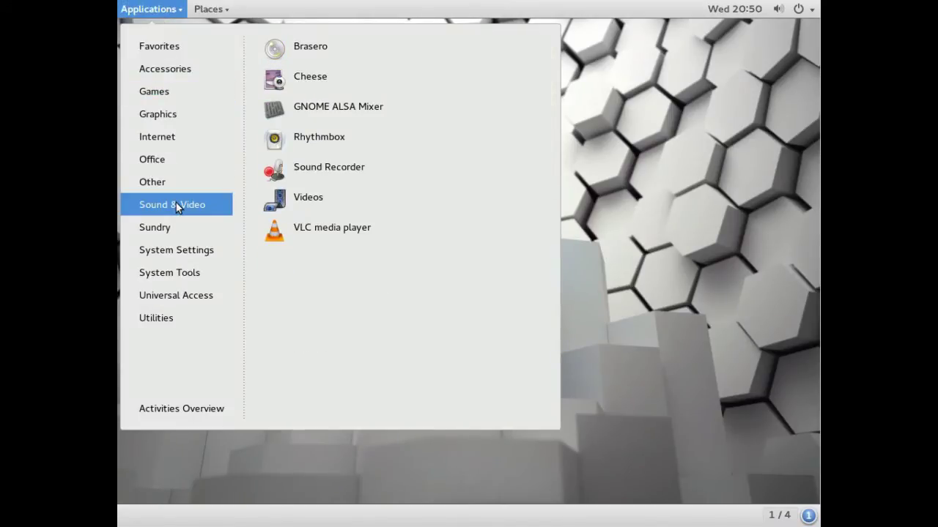
{"action": "left_click", "coordinate": [299, 111]}
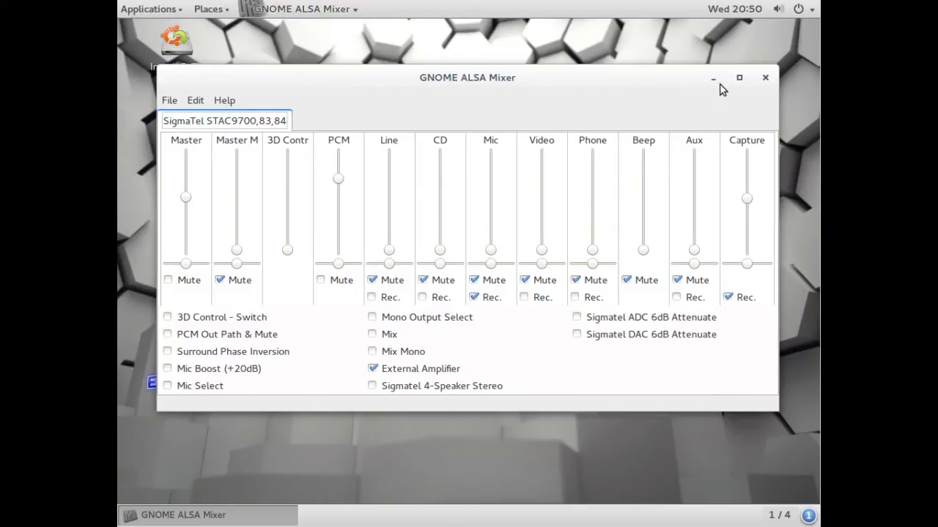
{"action": "left_click", "coordinate": [765, 78]}
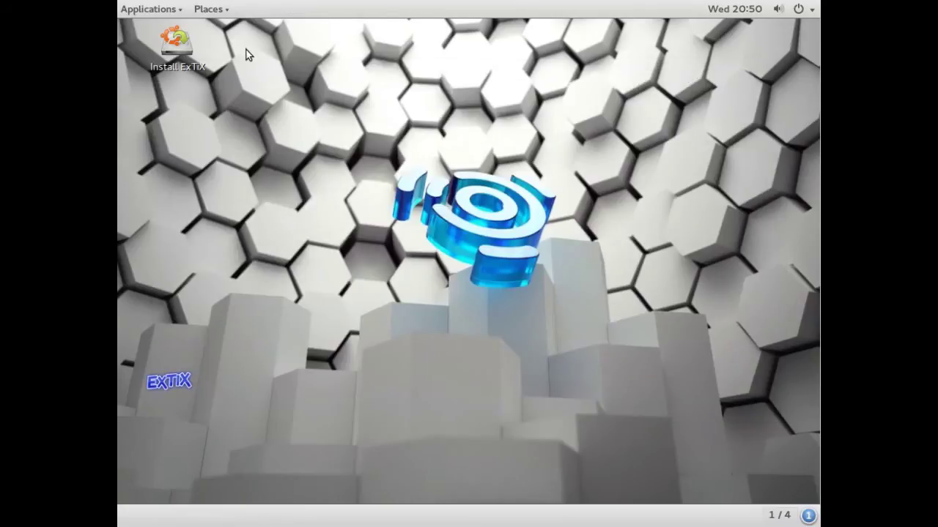
Browse the Sundry, System Settings and System Tools application categories through their full lists.
{"action": "left_click", "coordinate": [160, 10]}
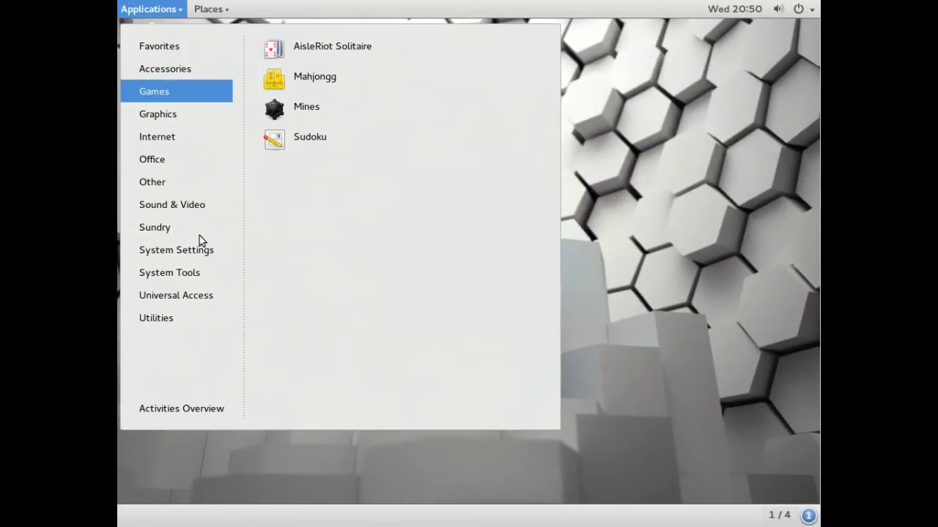
{"action": "mouse_move", "coordinate": [162, 230]}
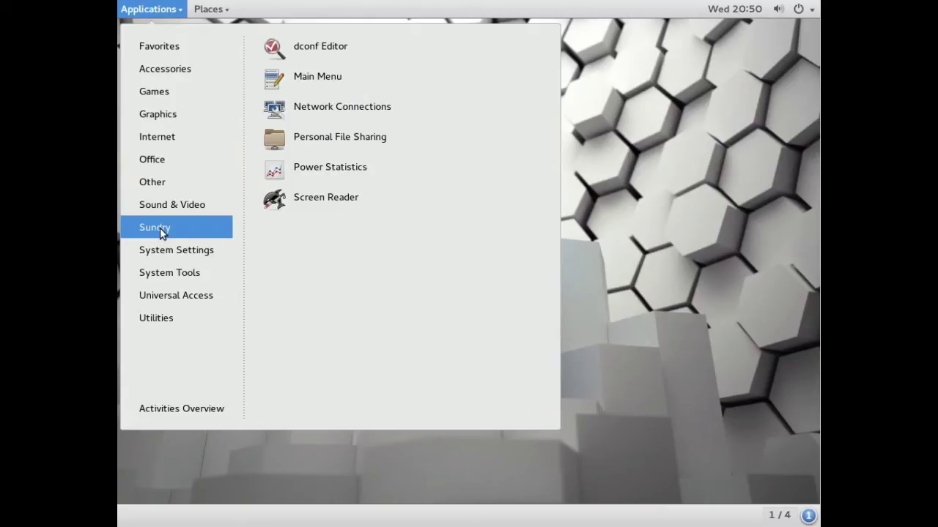
{"action": "mouse_move", "coordinate": [161, 252]}
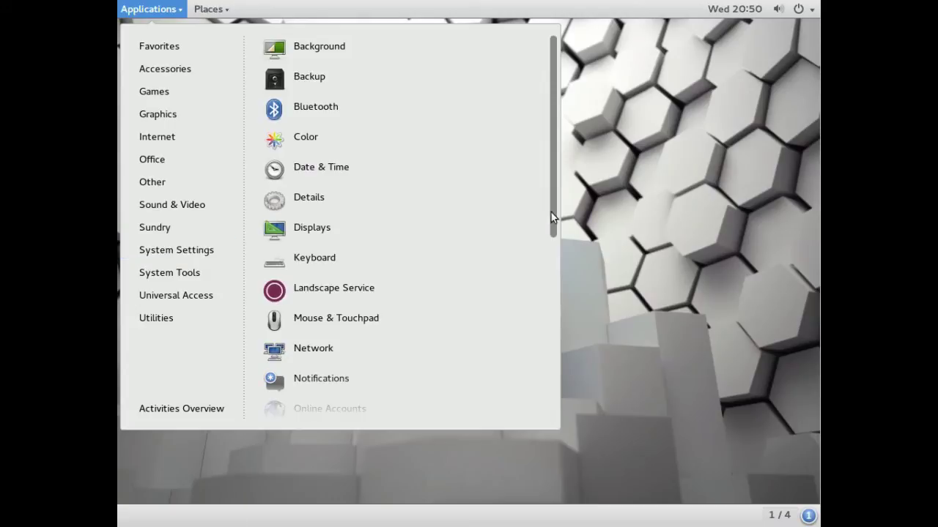
{"action": "left_click_drag", "start_coordinate": [558, 297], "coordinate": [558, 408]}
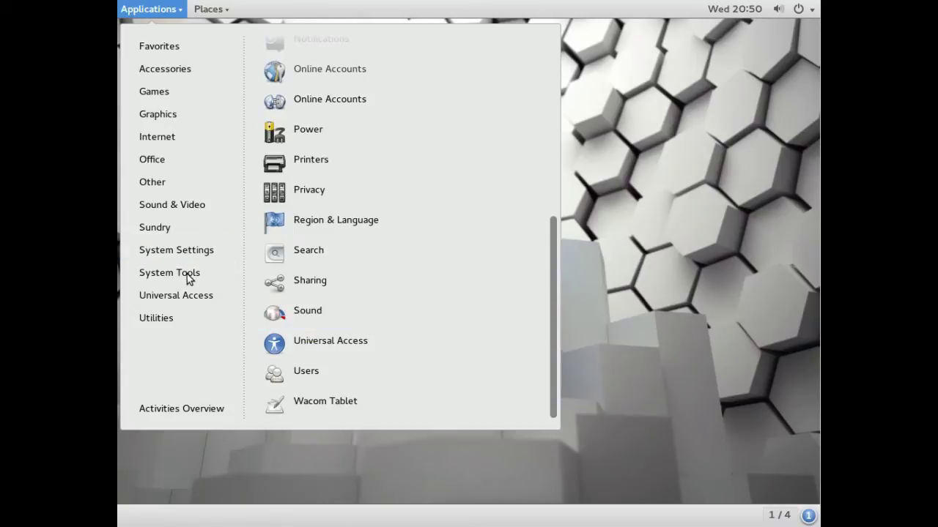
{"action": "mouse_move", "coordinate": [187, 275]}
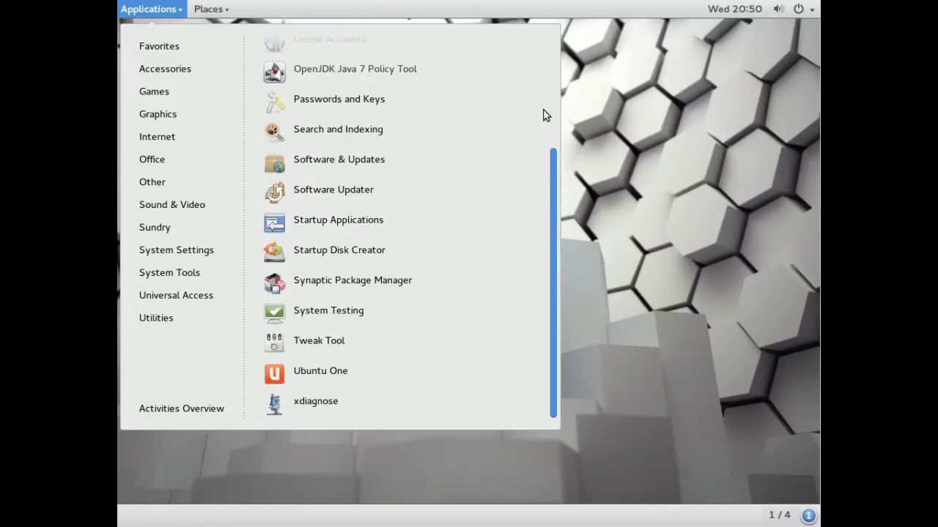
{"action": "left_click", "coordinate": [551, 88]}
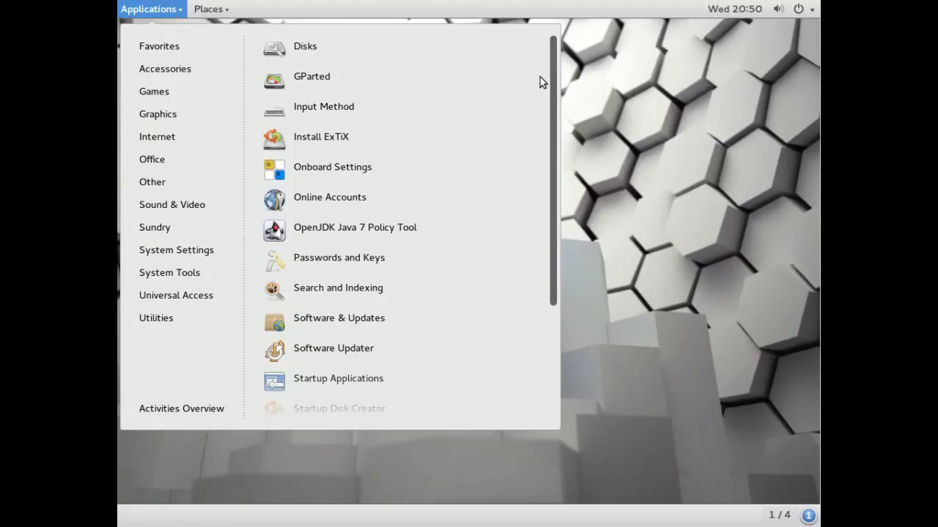
Launch GParted from the System Tools category, view its About information, and close the program.
{"action": "left_click", "coordinate": [354, 81]}
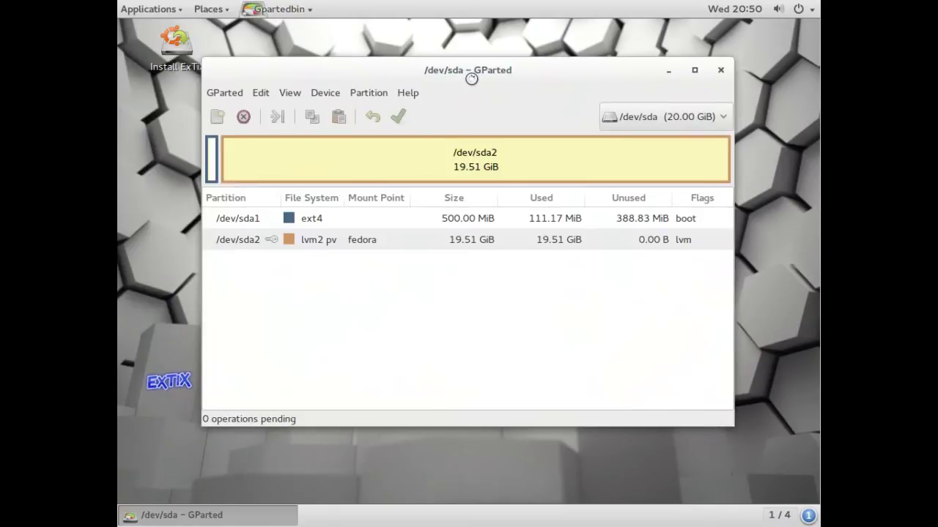
{"action": "left_click", "coordinate": [420, 93]}
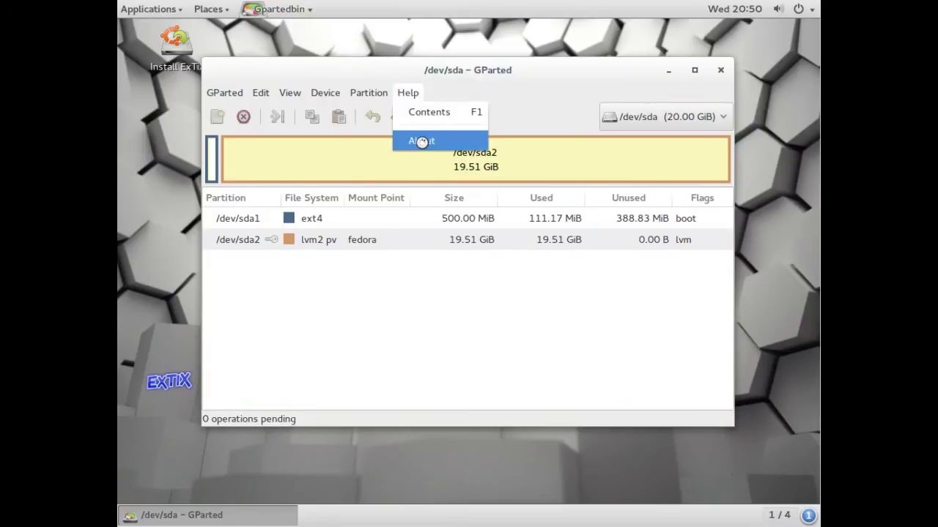
{"action": "left_click", "coordinate": [419, 141]}
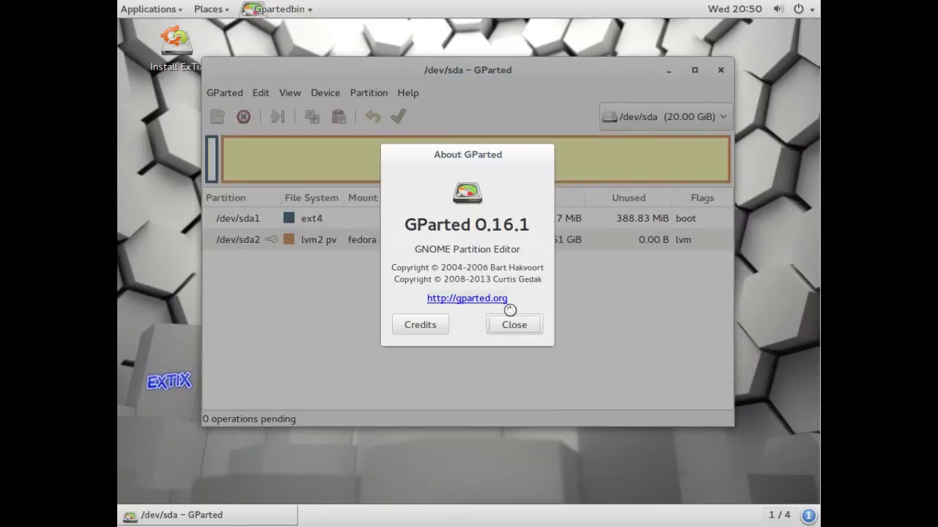
{"action": "left_click", "coordinate": [514, 325]}
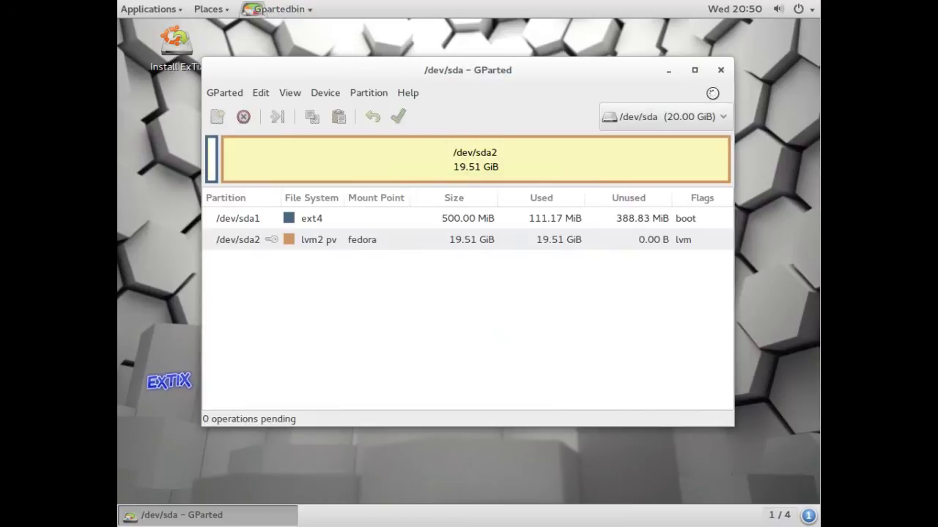
{"action": "left_click", "coordinate": [720, 70]}
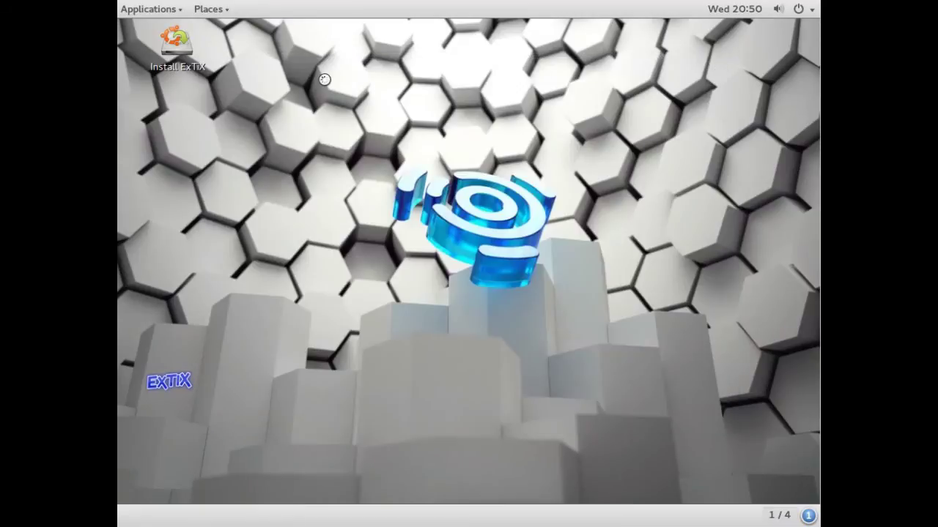
Launch Tweak Tool from the System Tools applications.
{"action": "left_click", "coordinate": [167, 10]}
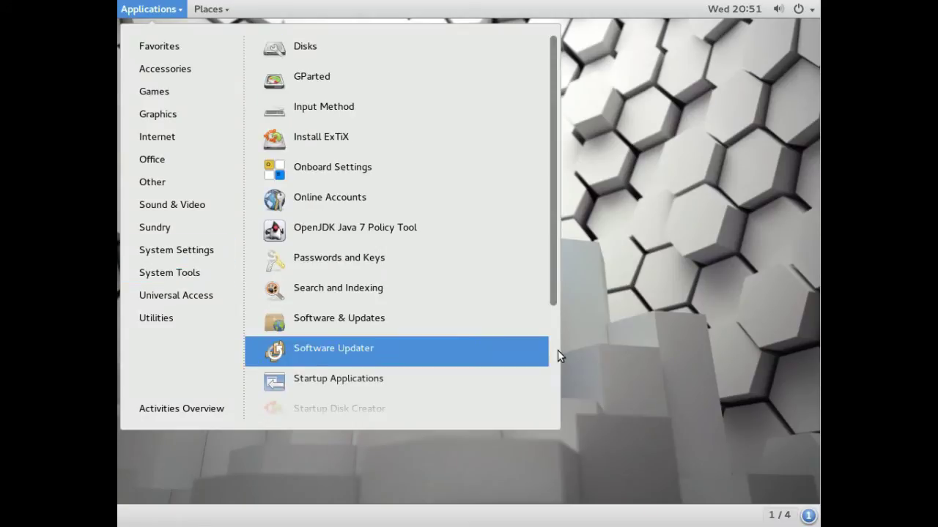
{"action": "scroll", "coordinate": [557, 352], "scroll_direction": "down", "scroll_amount": 3}
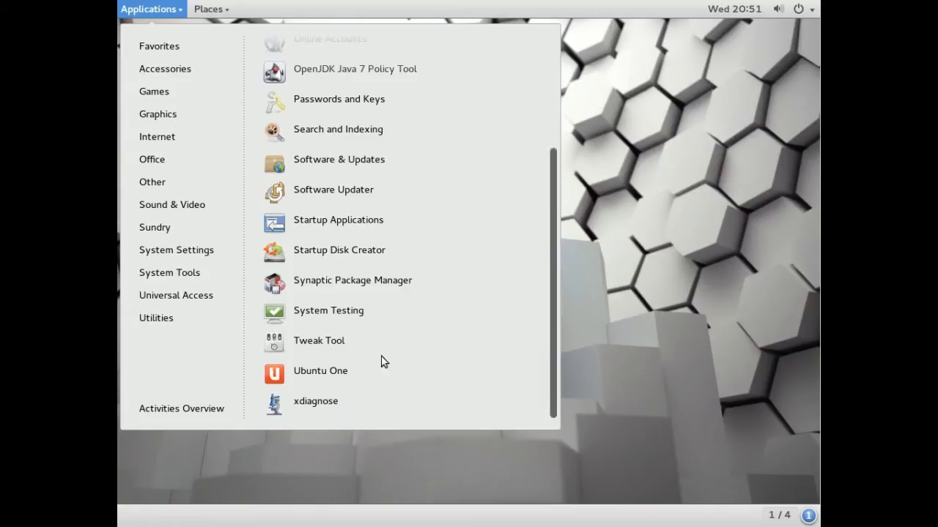
{"action": "left_click", "coordinate": [313, 341]}
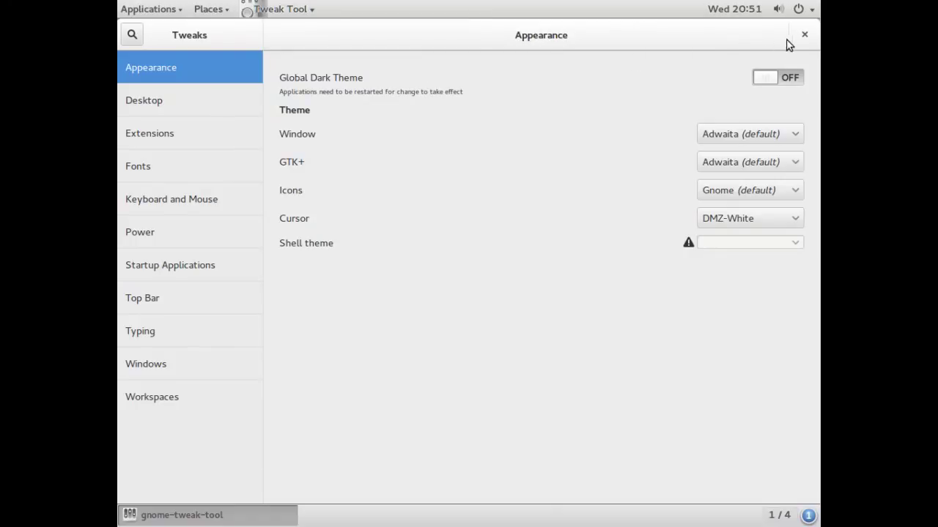
Review the Tweak Tool settings pages one by one from Desktop through Workspaces, and close the program.
{"action": "left_click", "coordinate": [213, 102]}
{"action": "left_click", "coordinate": [203, 139]}
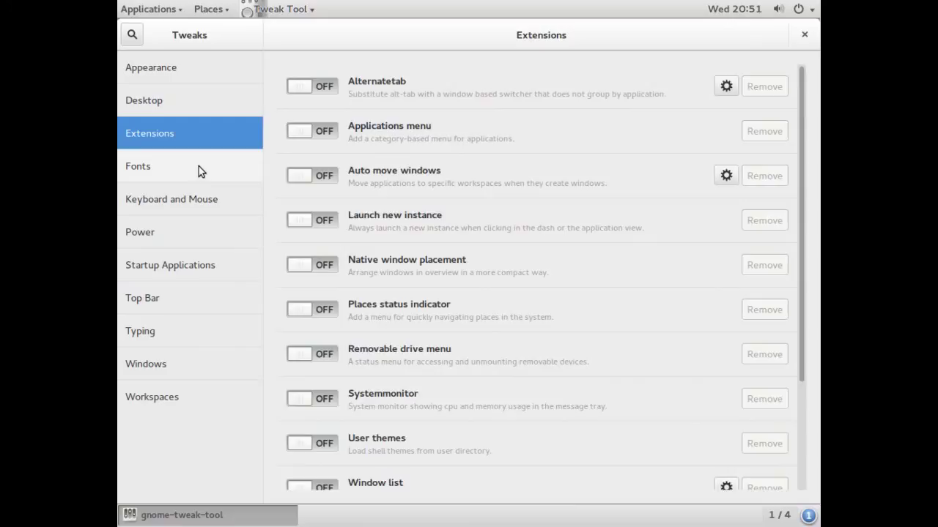
{"action": "left_click", "coordinate": [199, 166]}
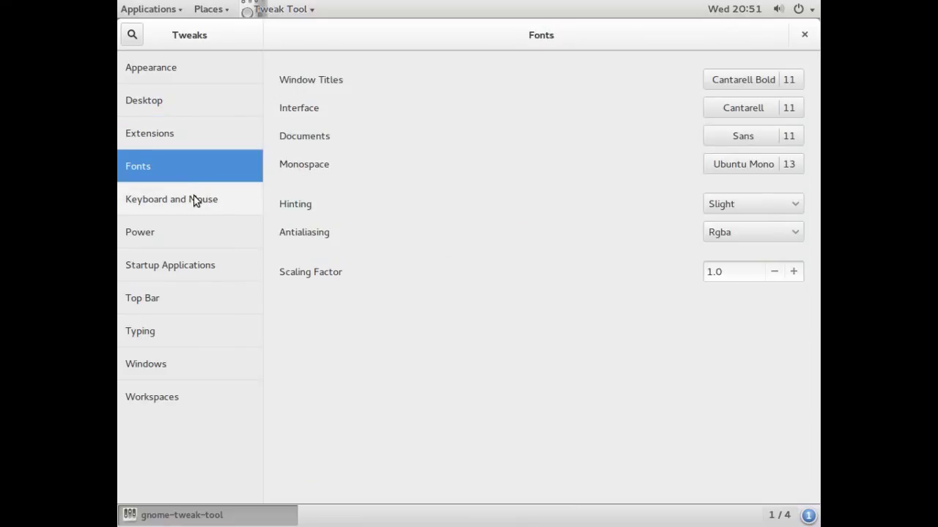
{"action": "left_click", "coordinate": [193, 199]}
{"action": "left_click", "coordinate": [189, 229]}
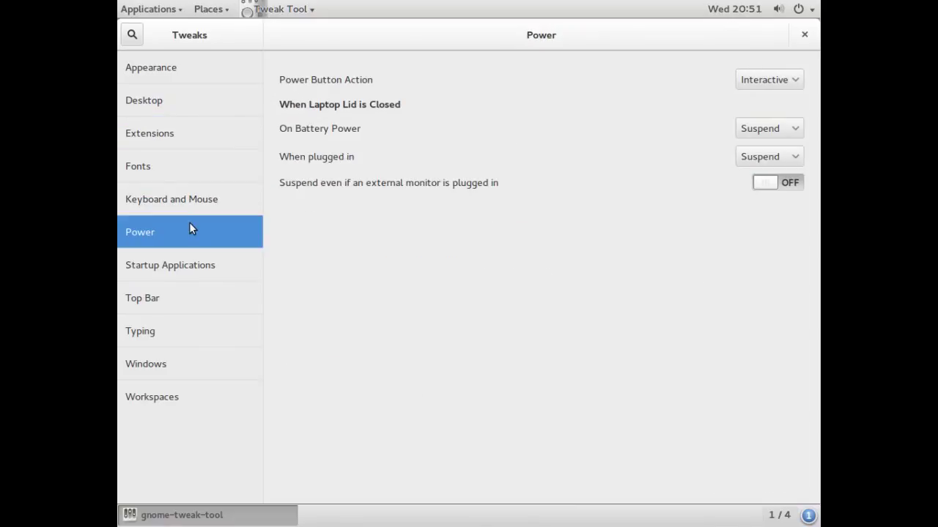
{"action": "left_click", "coordinate": [189, 266]}
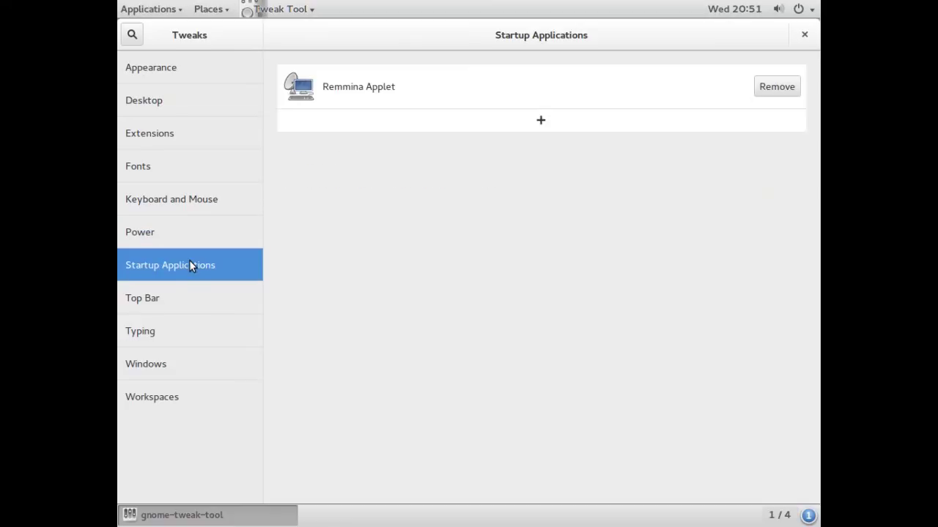
{"action": "left_click", "coordinate": [190, 294]}
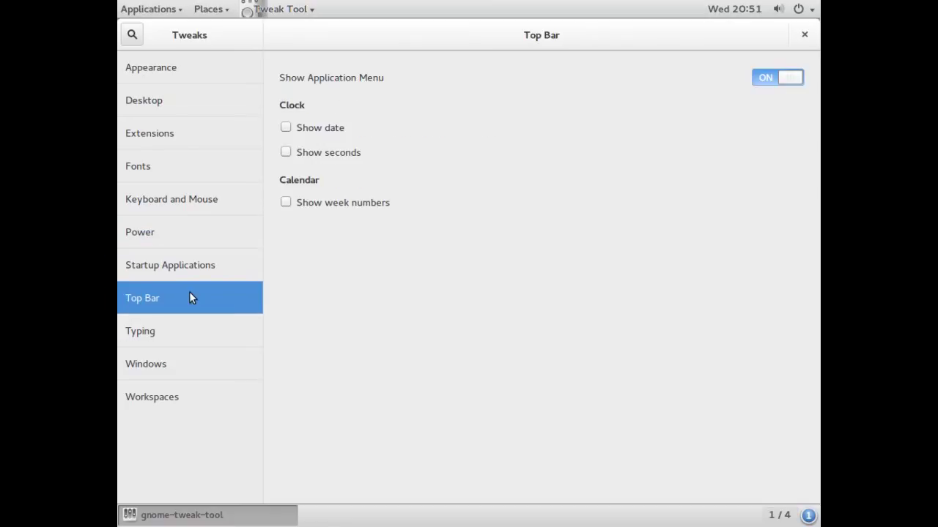
{"action": "left_click", "coordinate": [189, 331]}
{"action": "left_click", "coordinate": [188, 364]}
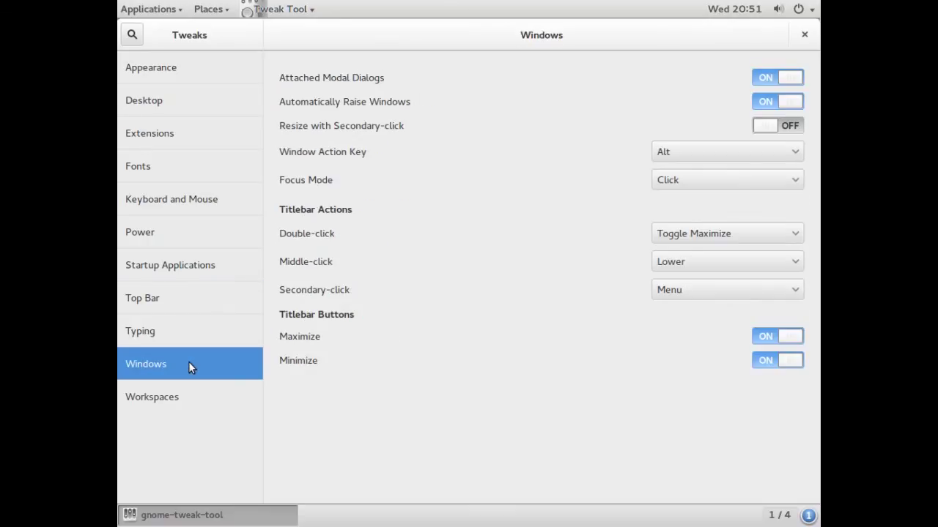
{"action": "left_click", "coordinate": [186, 398]}
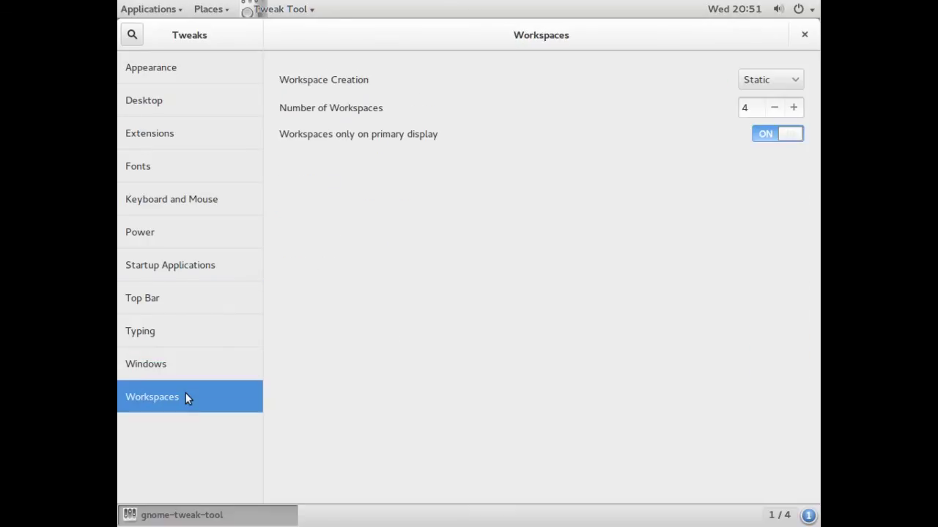
{"action": "left_click", "coordinate": [803, 35]}
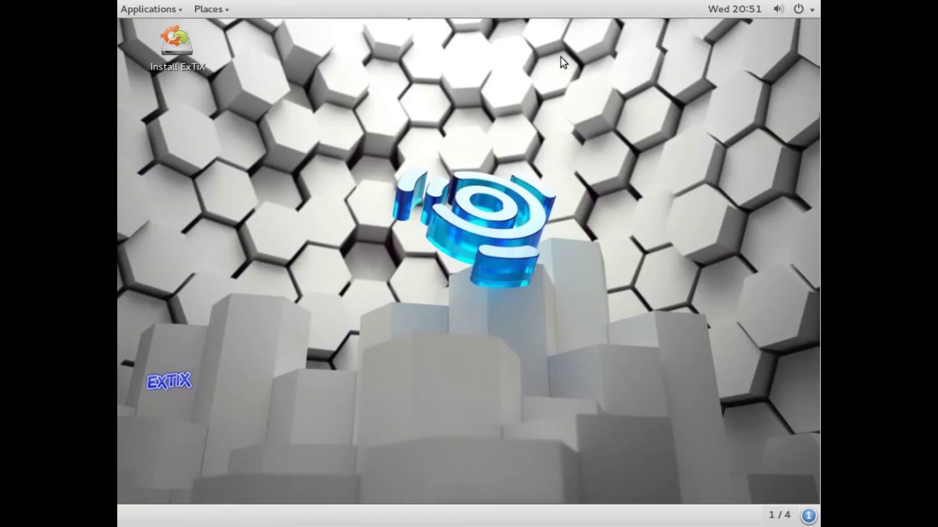
Browse the System Settings, System Tools, Universal Access and Utilities application categories, viewing the full Utilities list.
{"action": "left_click", "coordinate": [138, 10]}
{"action": "left_click", "coordinate": [204, 256]}
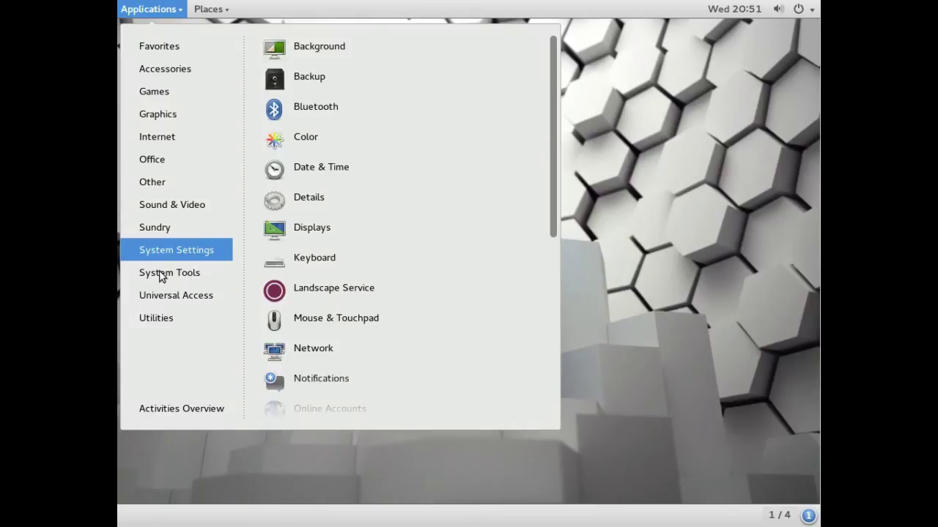
{"action": "left_click", "coordinate": [160, 272]}
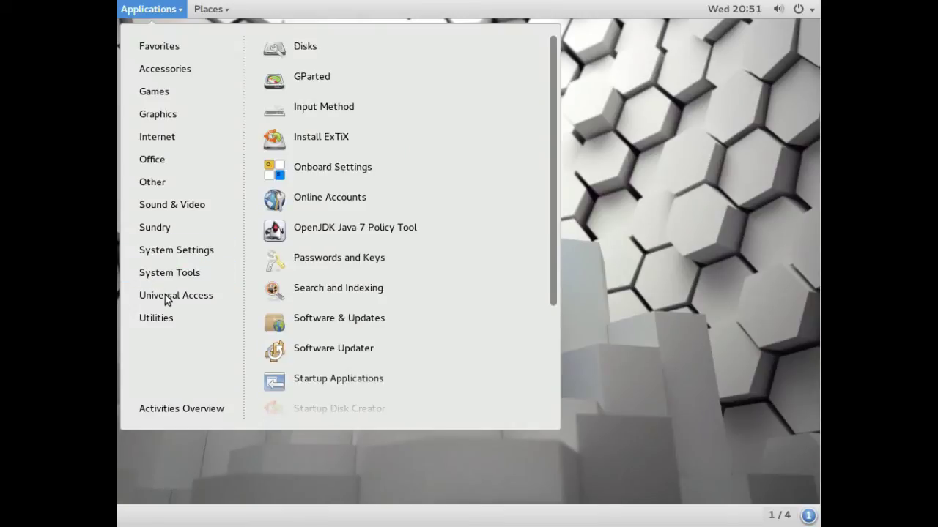
{"action": "left_click", "coordinate": [165, 294]}
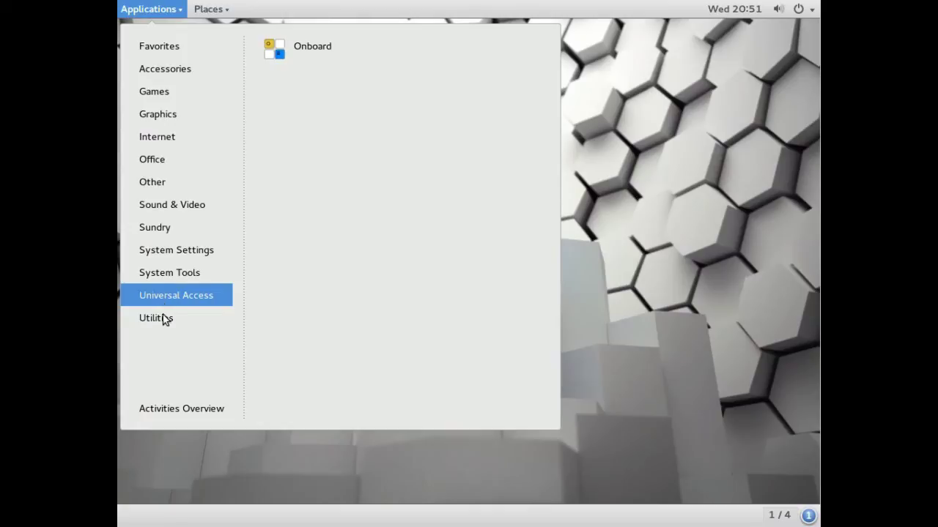
{"action": "left_click", "coordinate": [162, 321]}
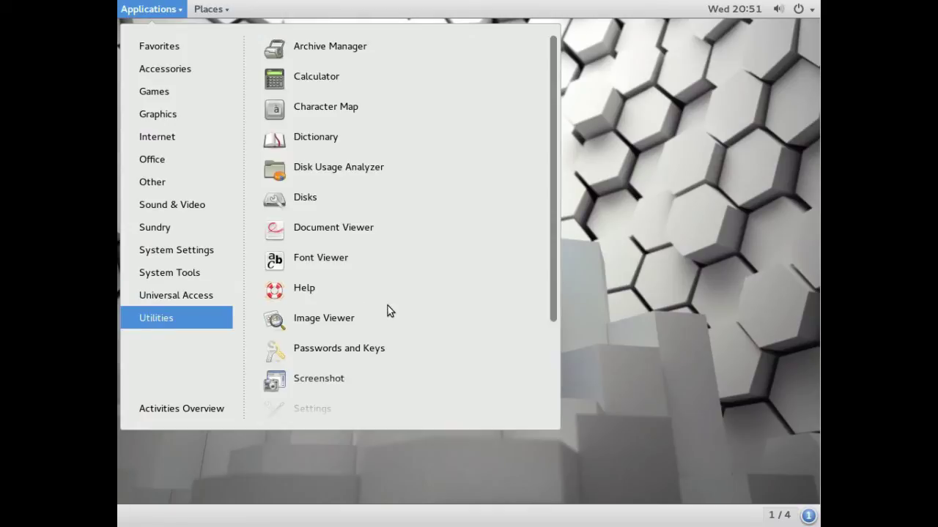
{"action": "scroll", "coordinate": [556, 324], "scroll_direction": "down", "scroll_amount": 3}
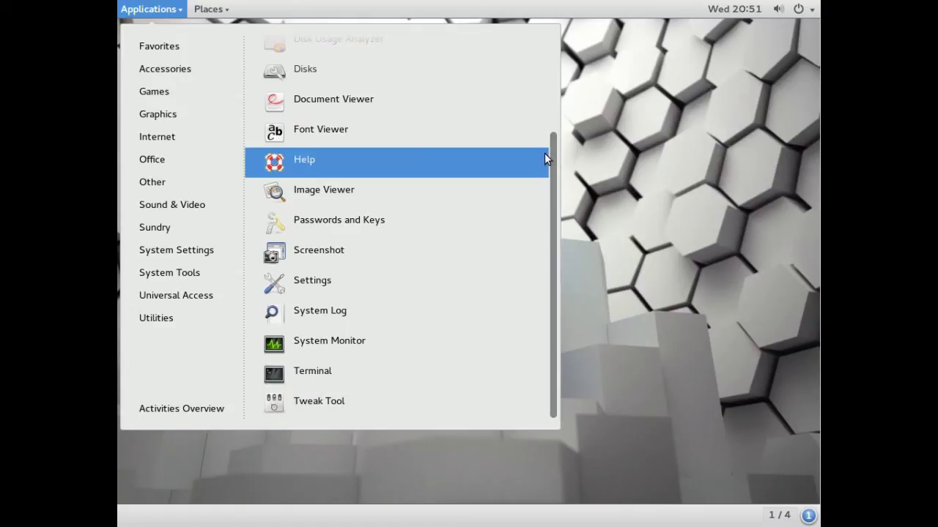
{"action": "scroll", "coordinate": [553, 118], "scroll_direction": "up", "scroll_amount": 3}
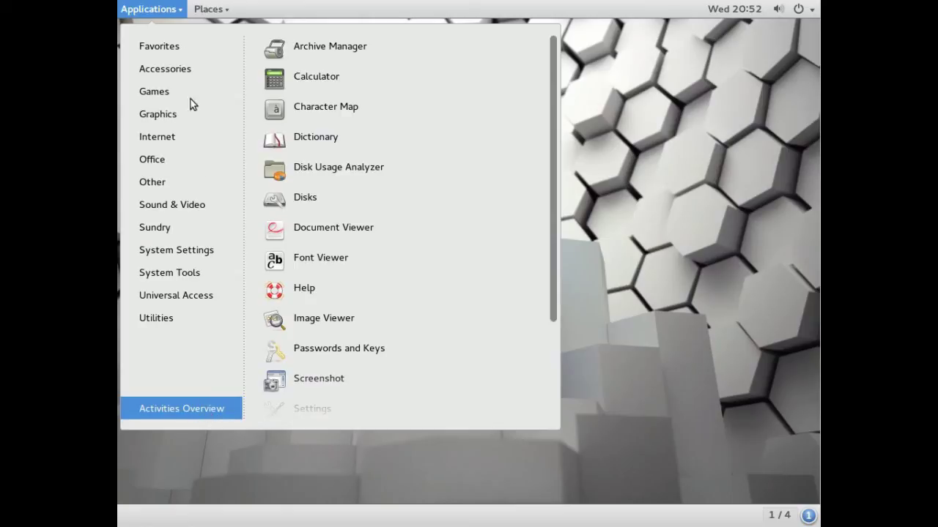
View the Activities Overview with its dock and workspaces, check the Favorites applications, and return to the empty desktop.
{"action": "left_click", "coordinate": [168, 14]}
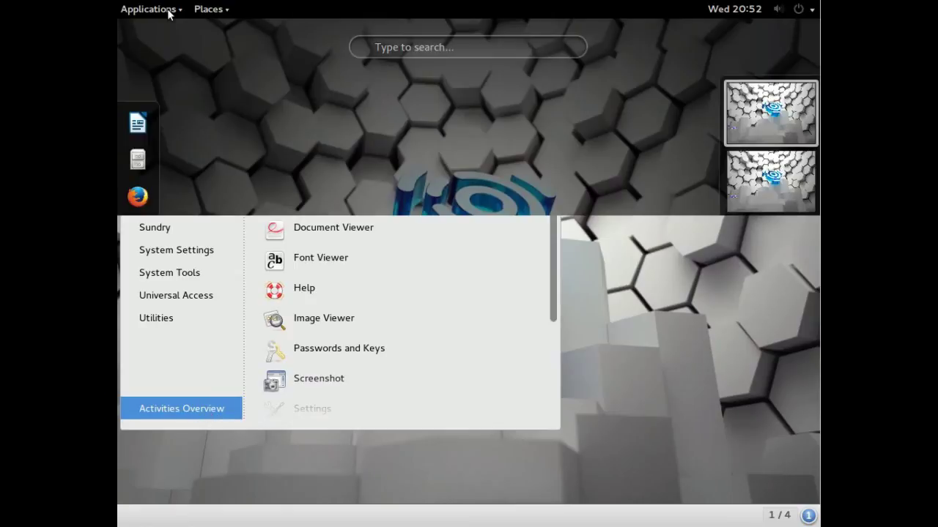
{"action": "left_click", "coordinate": [169, 11]}
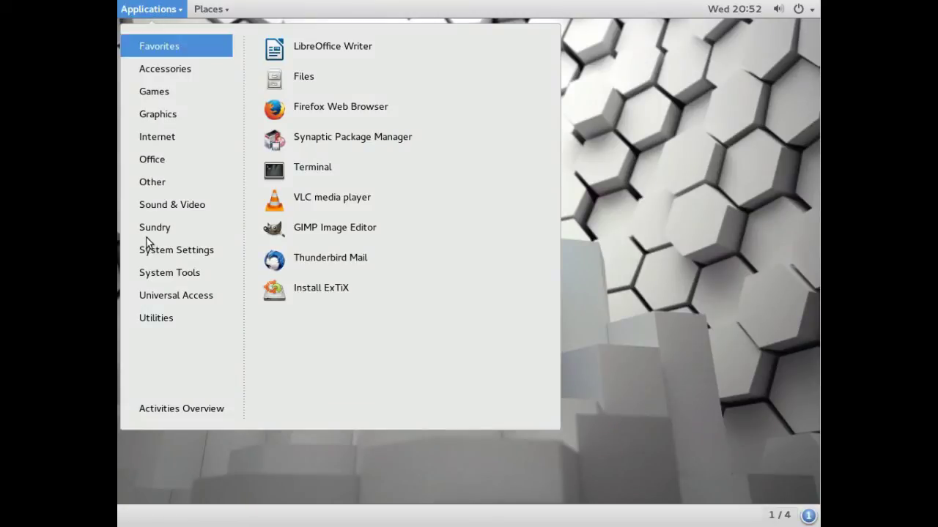
{"action": "left_click", "coordinate": [175, 413]}
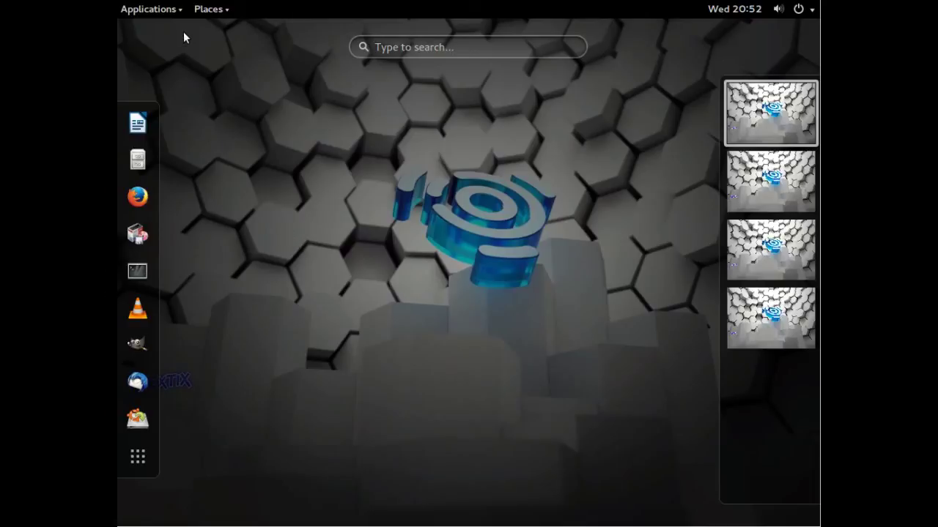
{"action": "left_click", "coordinate": [172, 16]}
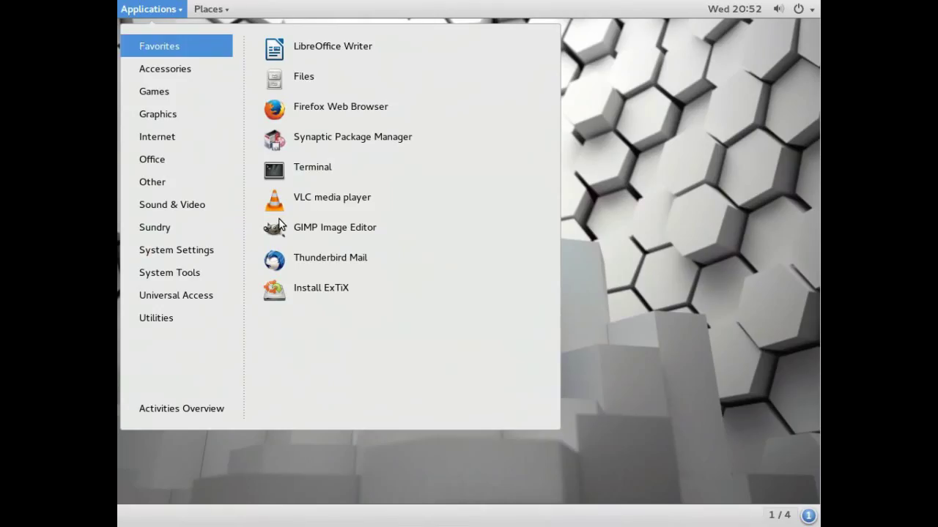
{"action": "left_click", "coordinate": [642, 265]}
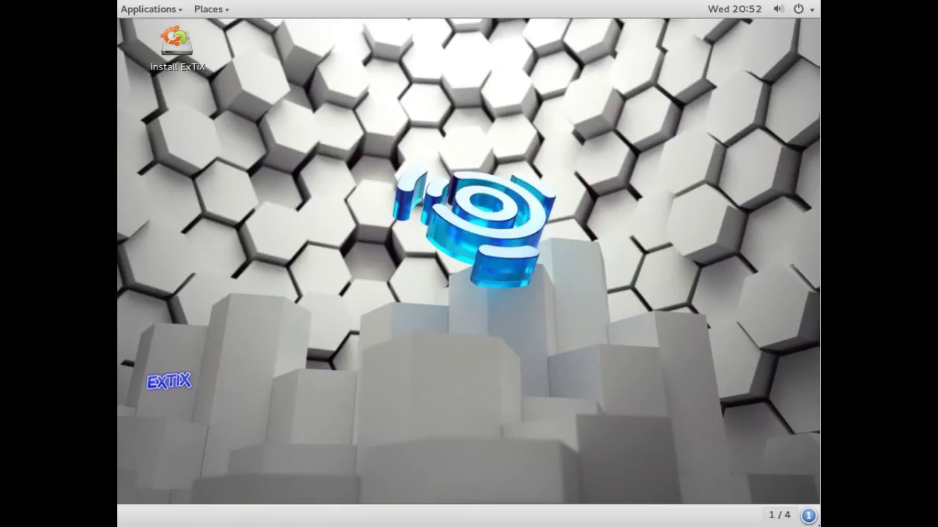